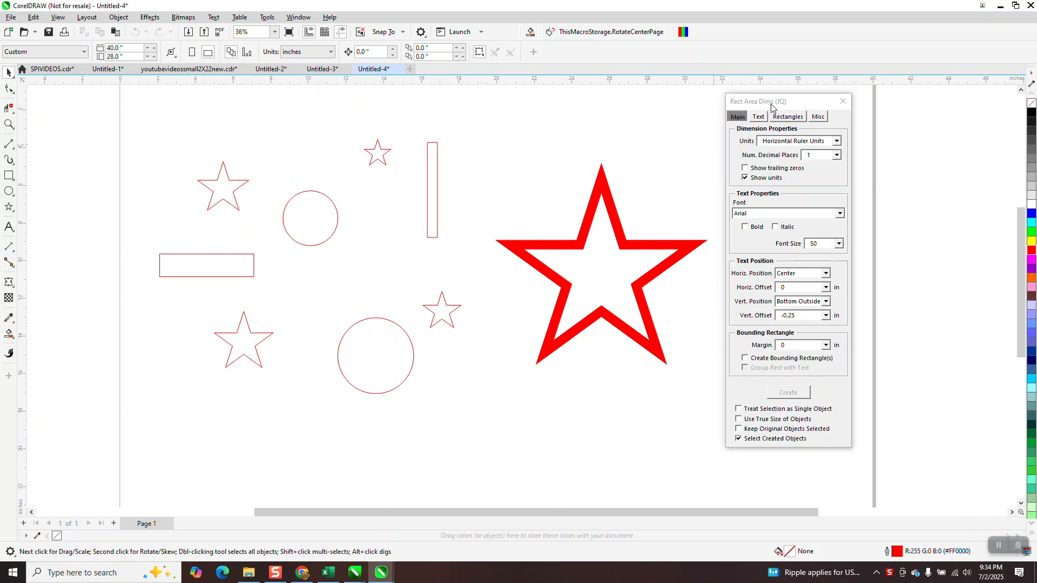
Create a size label with the Rect Area Dims macro beneath the small star beside the large circle
scroll(540, 191, down, 1)
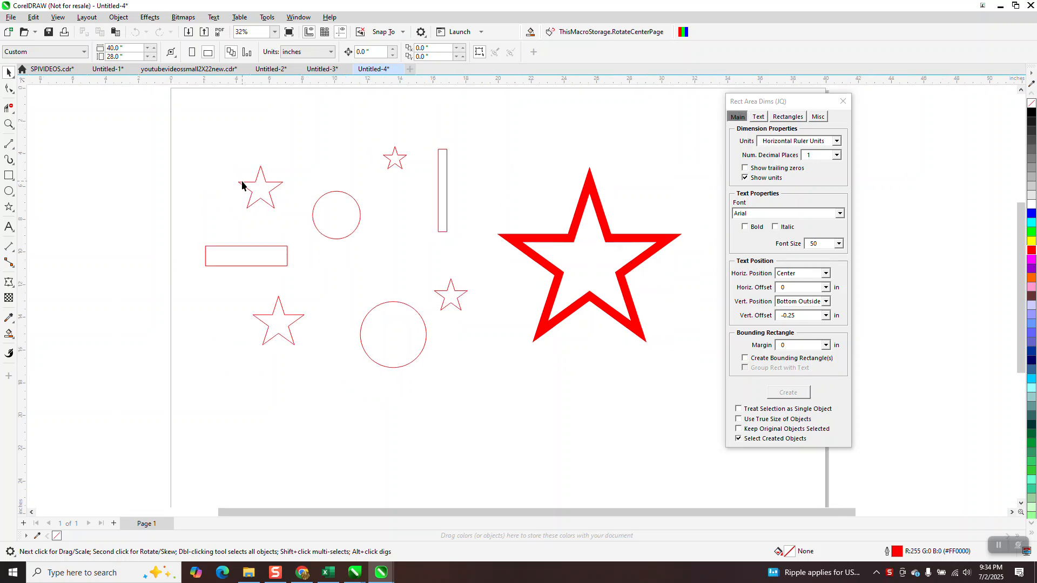
click(485, 391)
drag(482, 258, 431, 314)
click(788, 392)
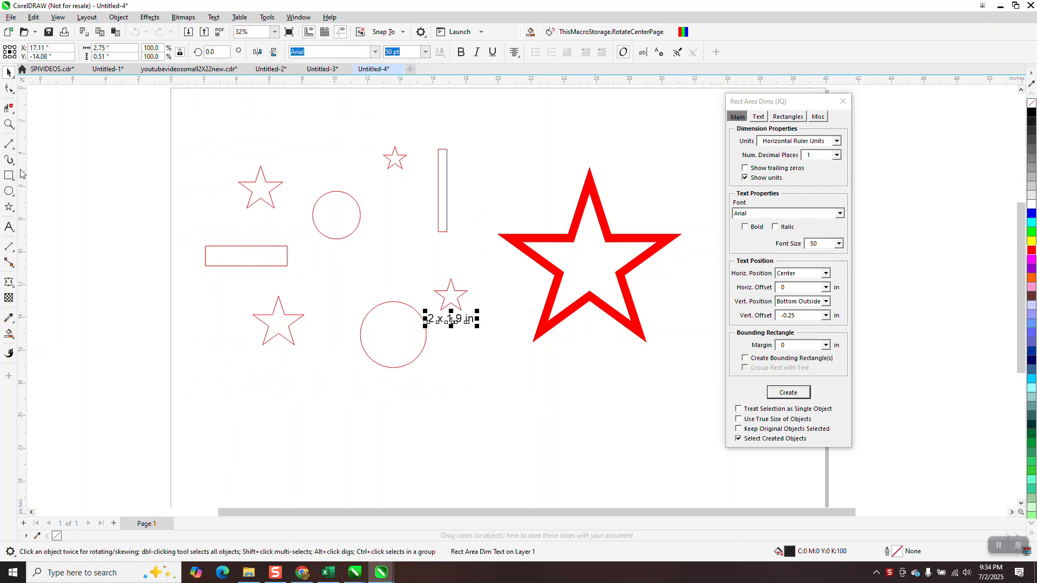
click(9, 124)
drag(412, 262, 506, 361)
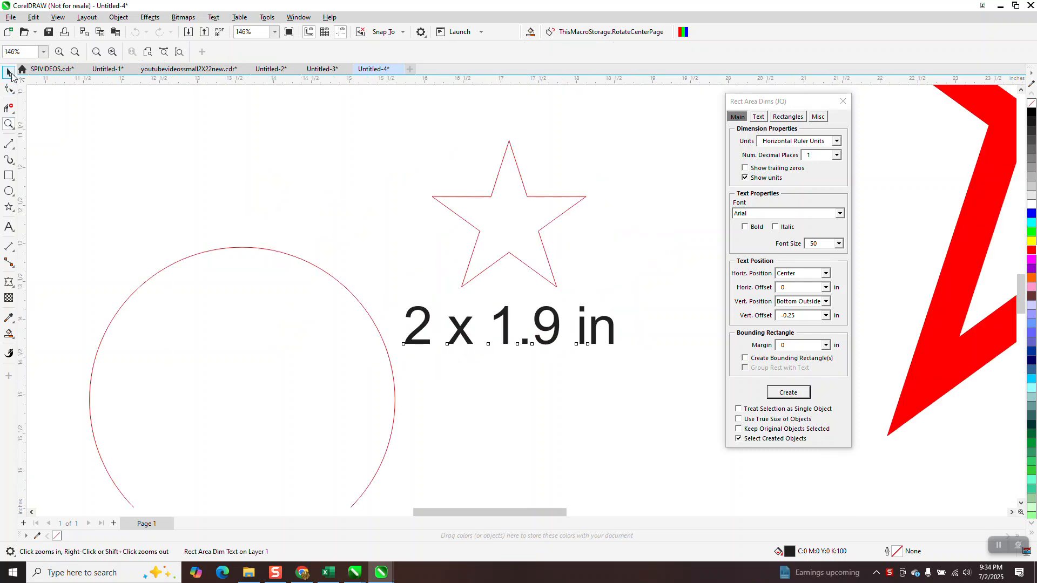
Set the macro's number of decimal places to 2 and create another size label for the same small star
click(9, 72)
click(538, 196)
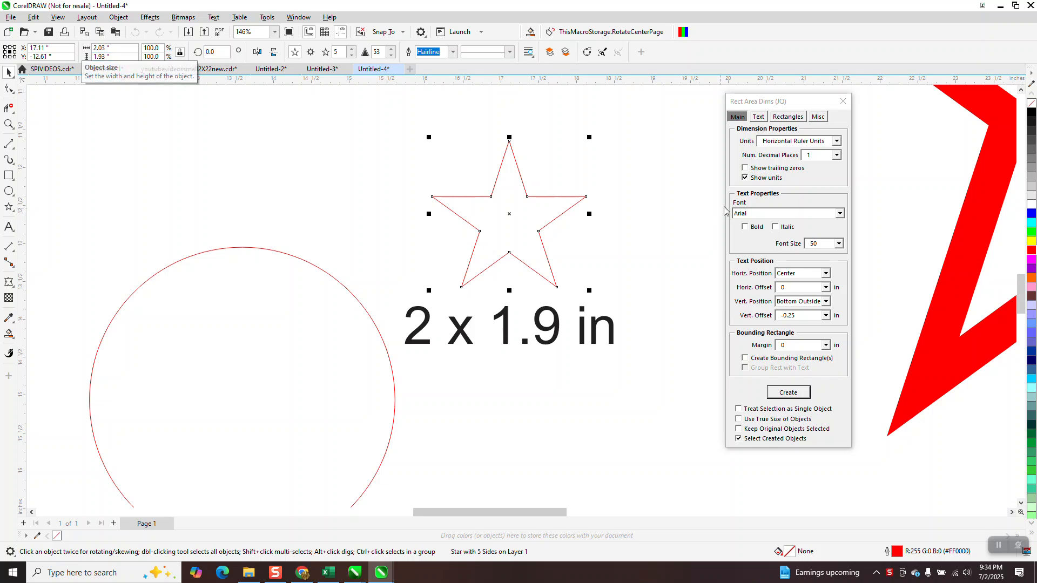
click(837, 157)
click(821, 179)
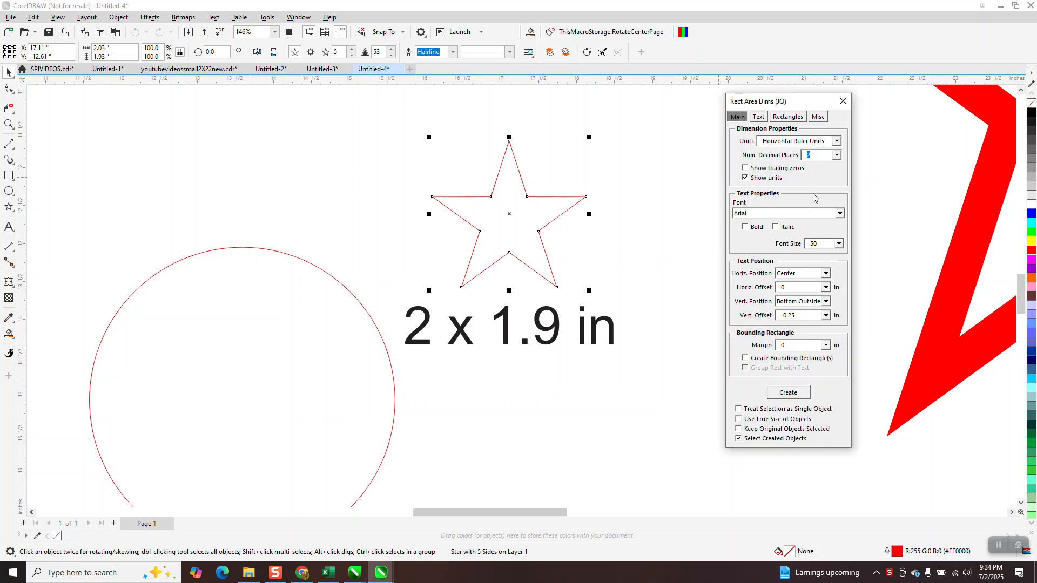
click(803, 397)
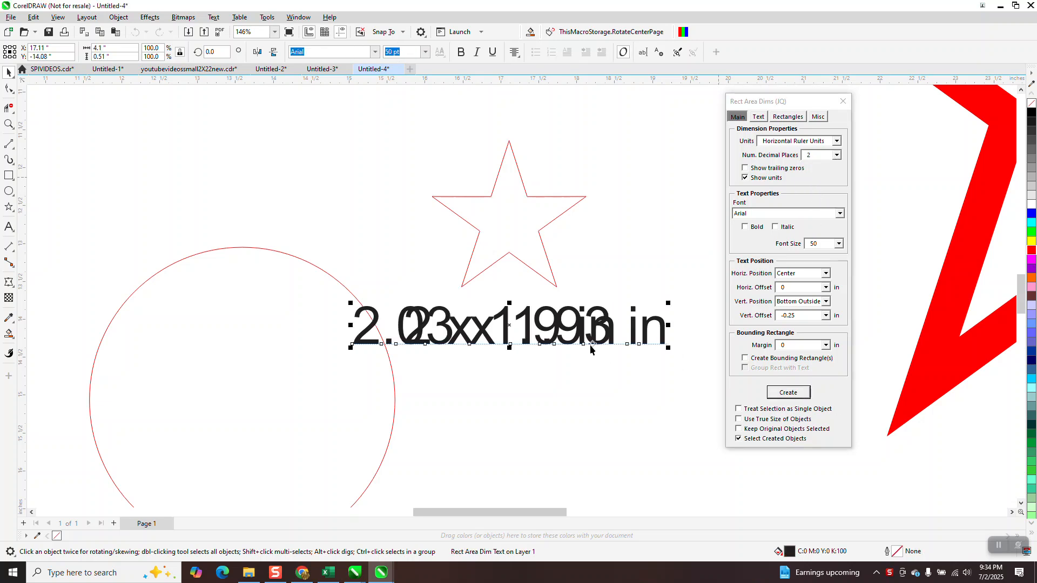
Delete the two overlapping size labels beneath the small star
key(Delete)
click(558, 324)
key(Delete)
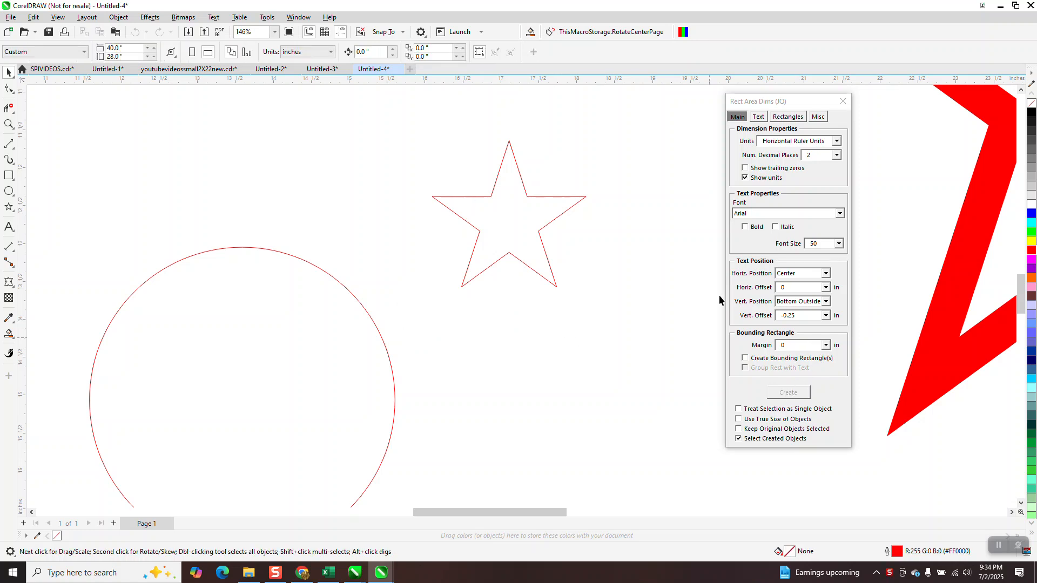
Create a fresh two-decimal size label beneath the small star beside the large circle
click(476, 199)
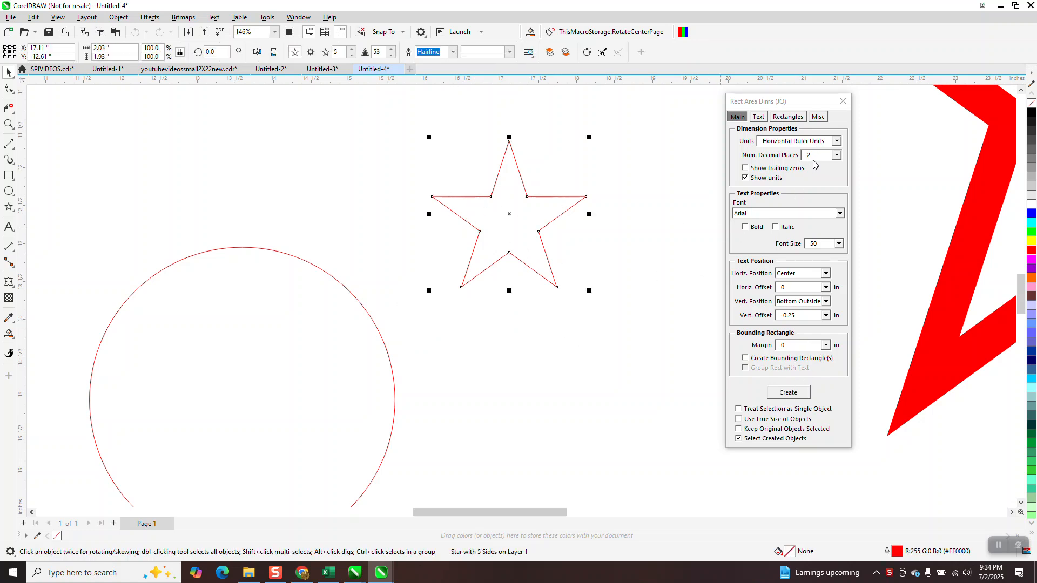
click(783, 392)
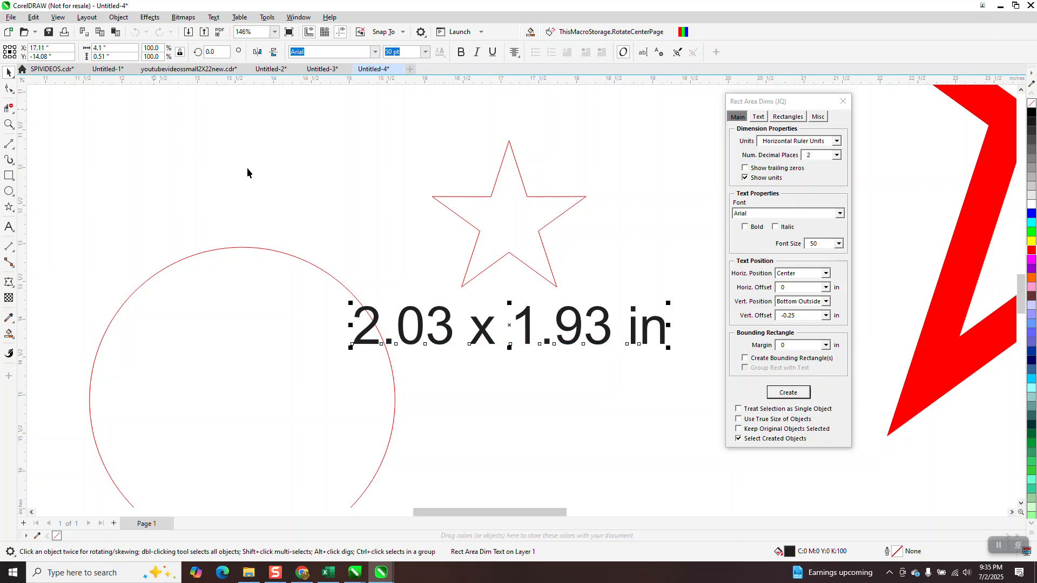
click(454, 213)
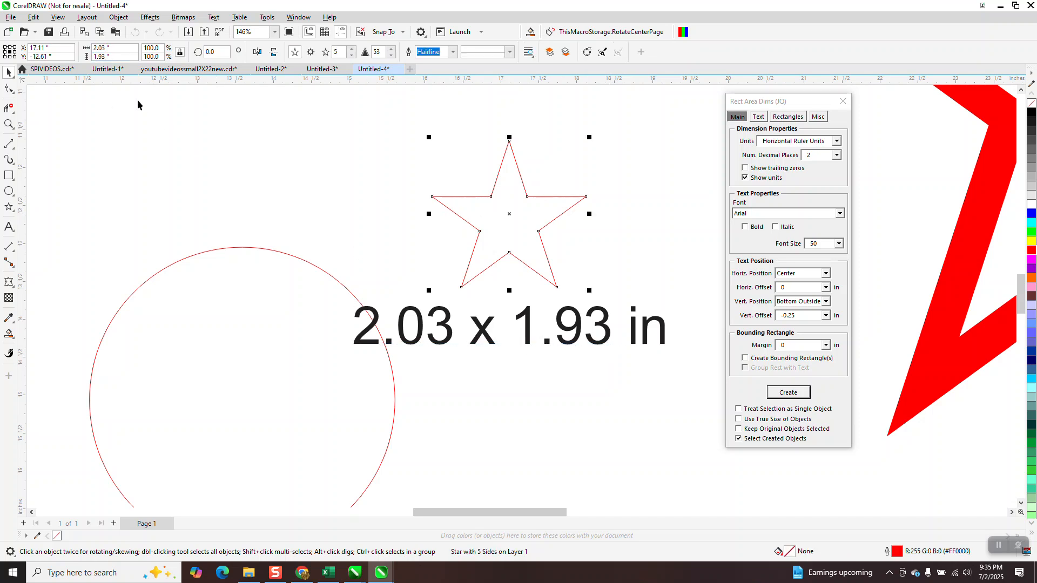
Delete the size label beneath the small star
scroll(288, 167, down, 1)
scroll(435, 196, down, 1)
click(474, 263)
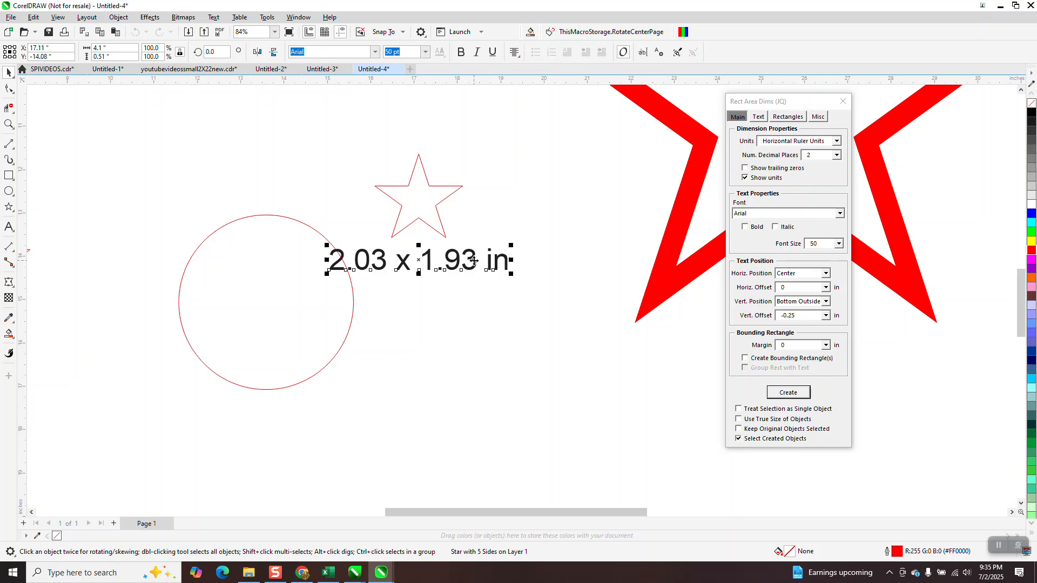
key(Delete)
Create size labels for all eight thin-outlined stars, circles and rectangles at once
scroll(471, 256, down, 2)
scroll(468, 244, down, 1)
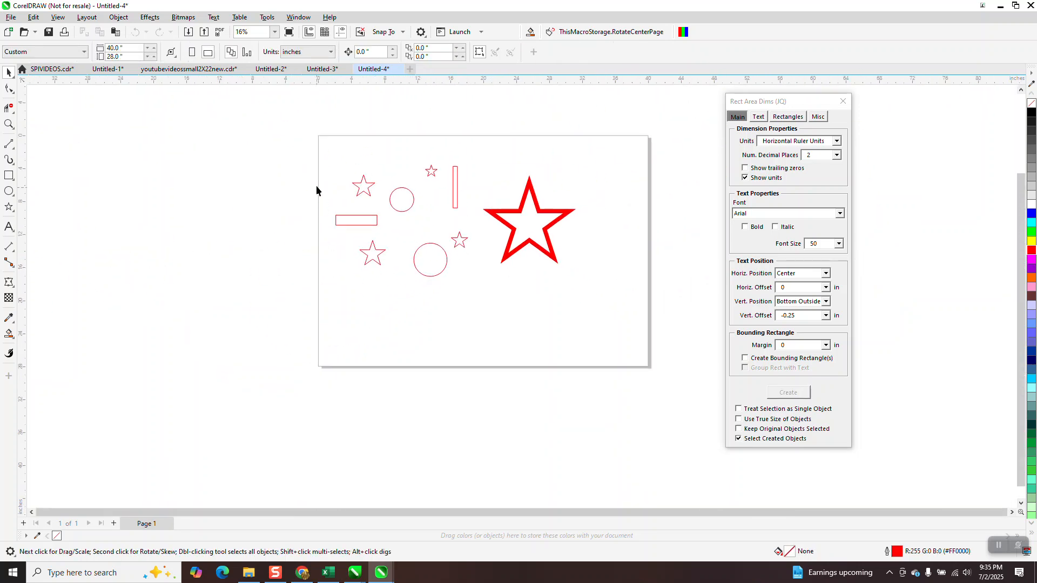
drag(464, 290, 465, 292)
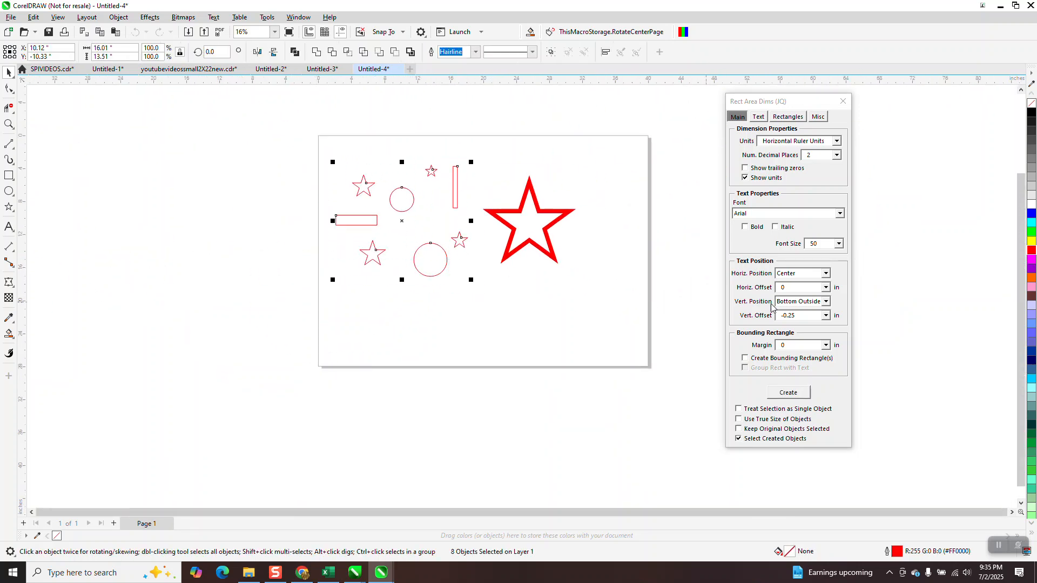
click(789, 390)
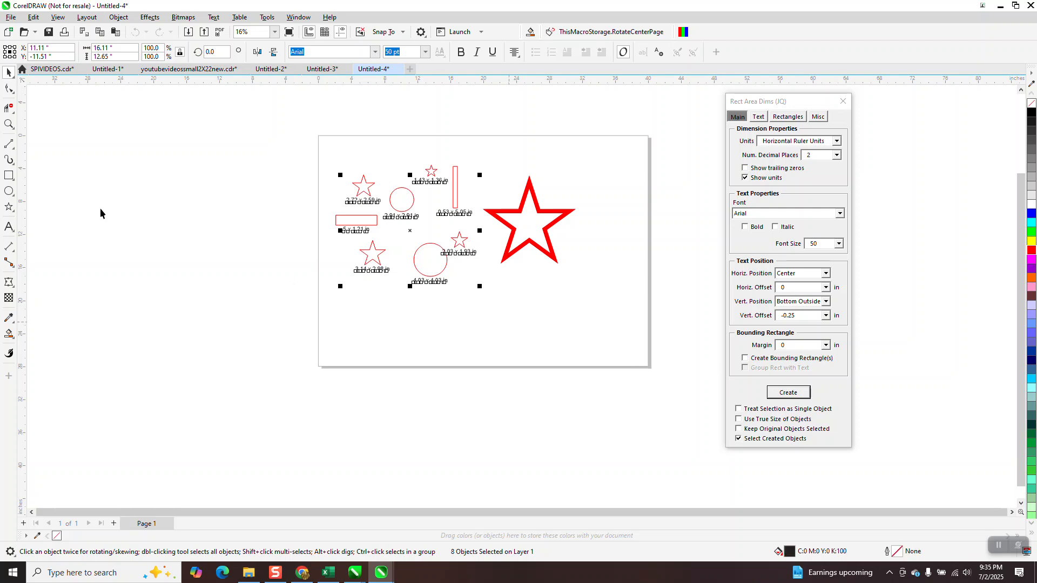
click(9, 124)
drag(344, 189, 549, 283)
scroll(363, 282, down, 3)
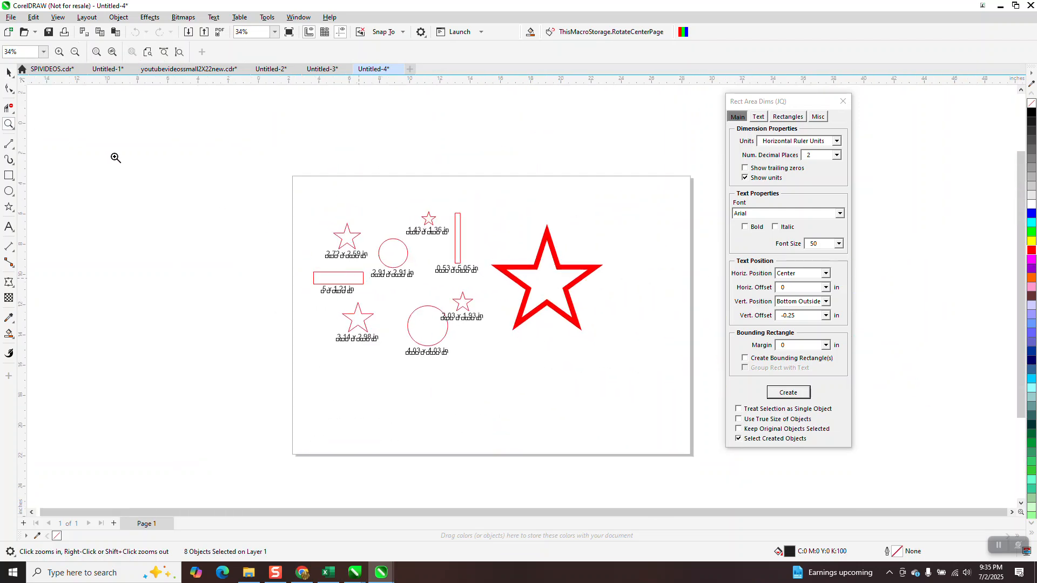
click(8, 71)
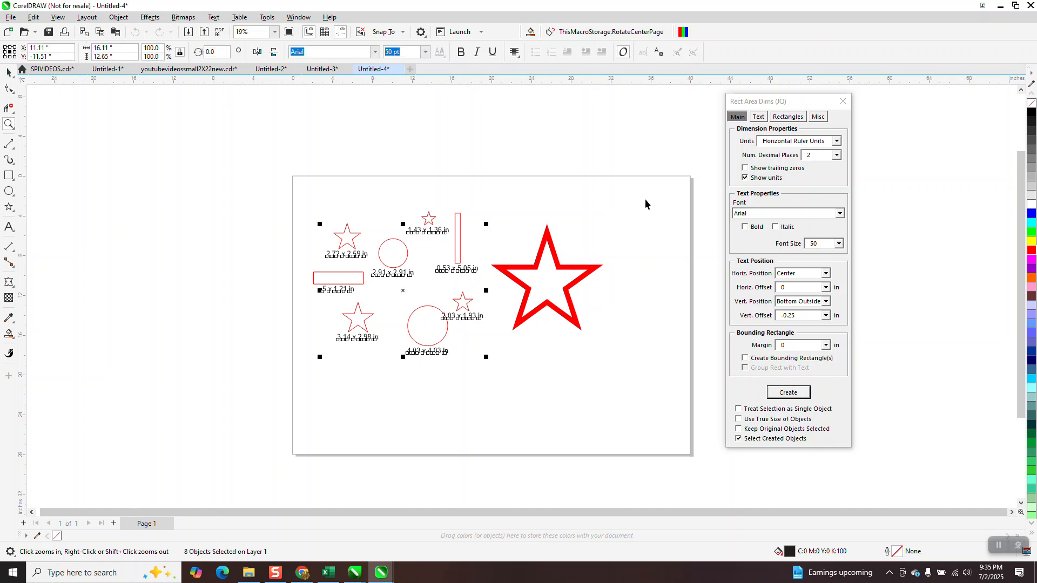
Move the thick red star away from the small shapes, toward the page's right edge, and create its size label
drag(587, 271, 644, 257)
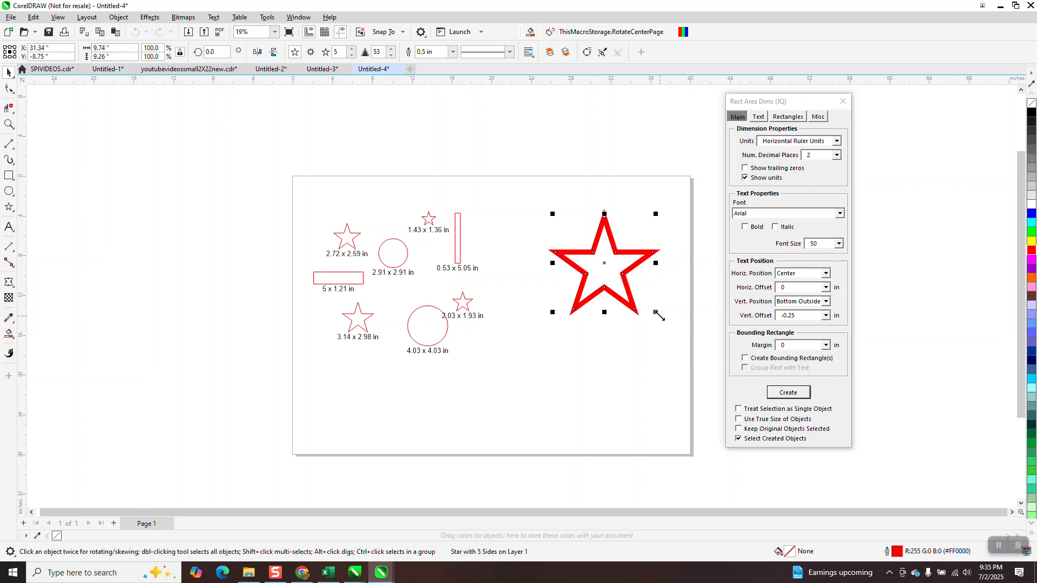
click(776, 392)
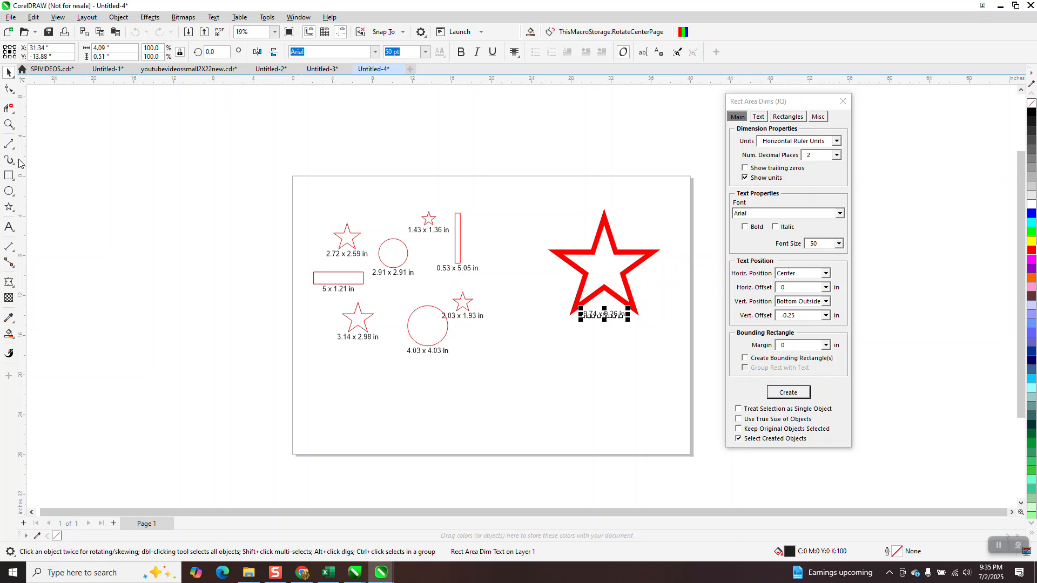
click(9, 125)
drag(562, 271, 685, 353)
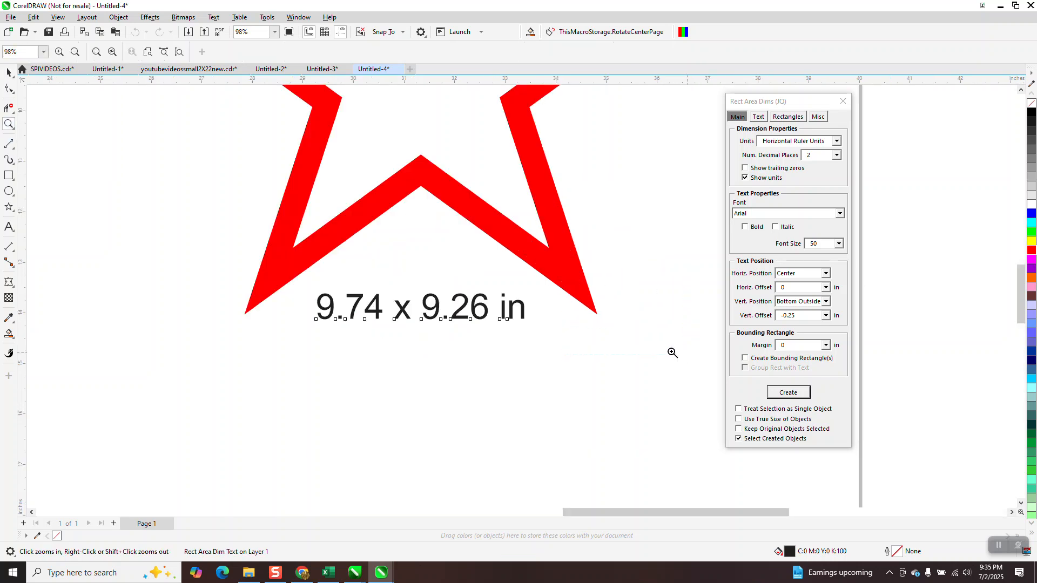
Delete the size label beneath the thick red star
scroll(505, 313, down, 3)
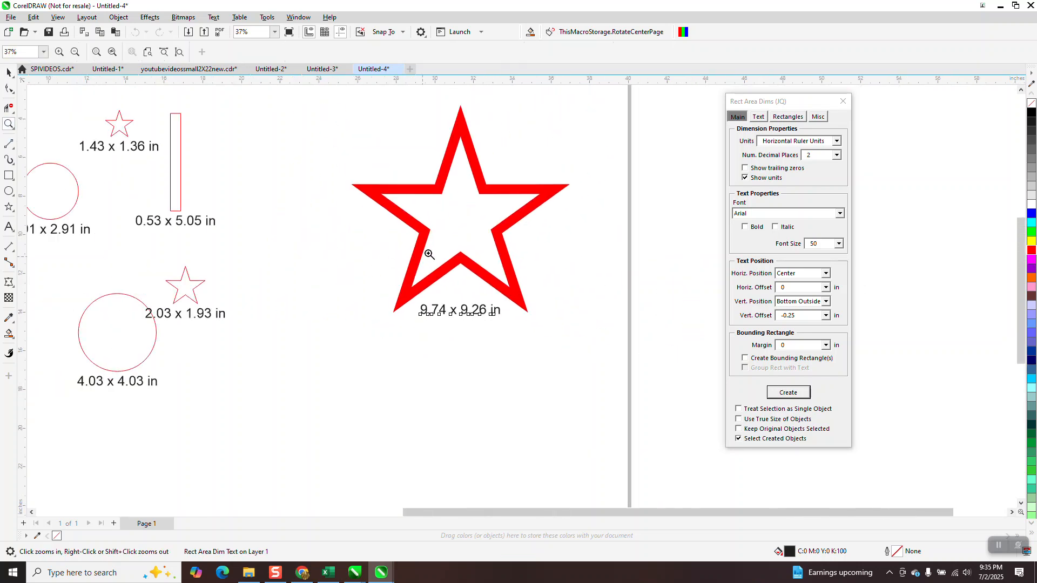
click(8, 72)
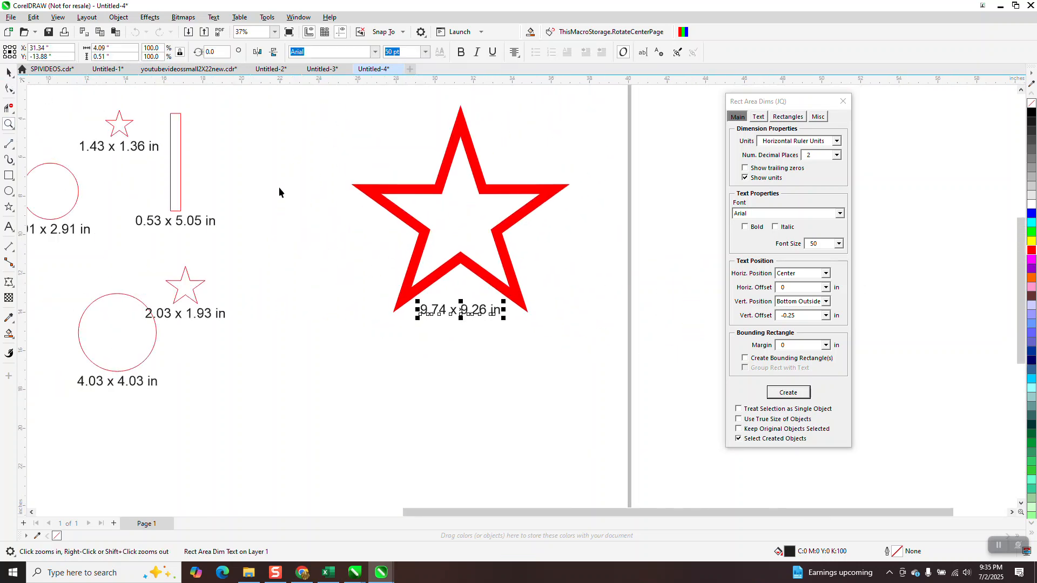
key(space)
key(Delete)
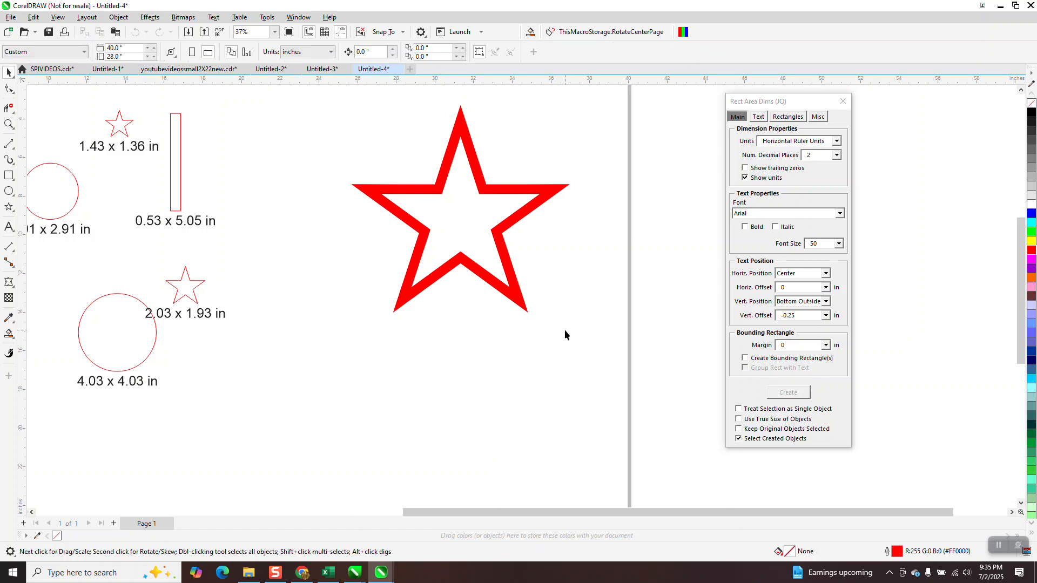
Enable Create Bounding Rectangle(s) and generate the thick red star's size label grouped with its bounding rectangle
click(513, 281)
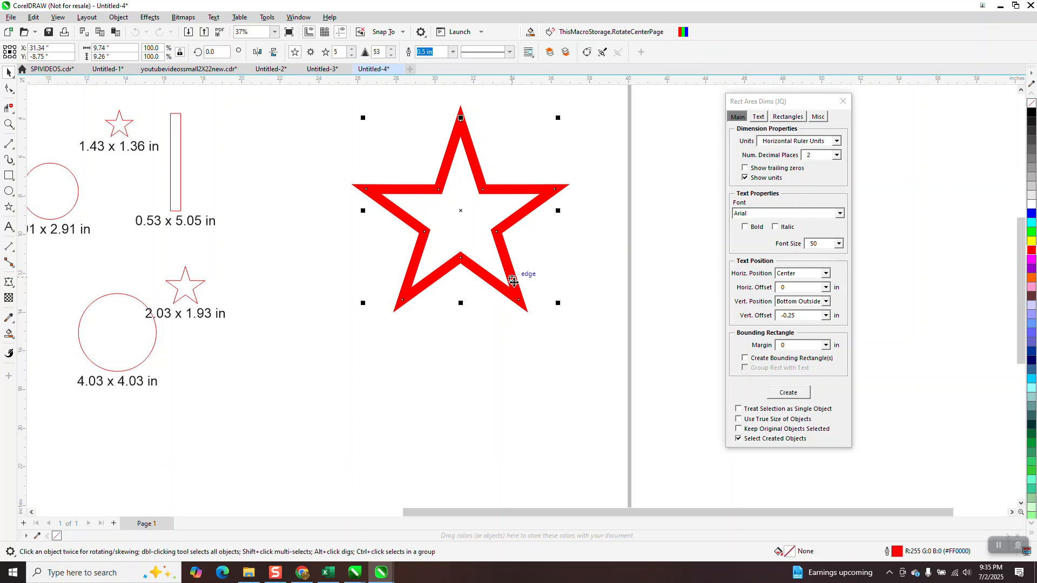
click(745, 359)
click(795, 395)
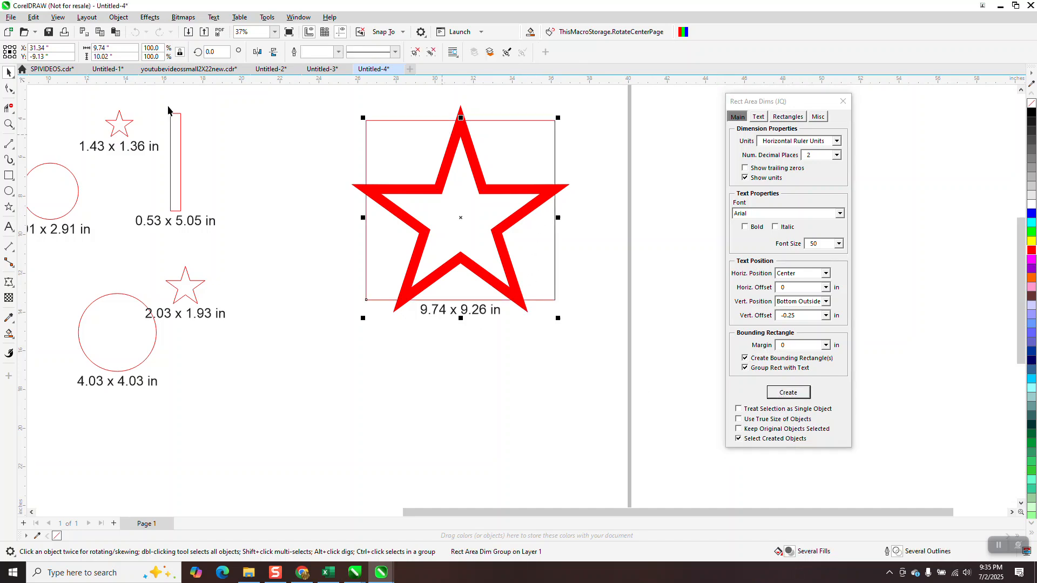
Examine the thick star against its bounding rectangle in Wireframe view, and return to Enhanced view
click(58, 18)
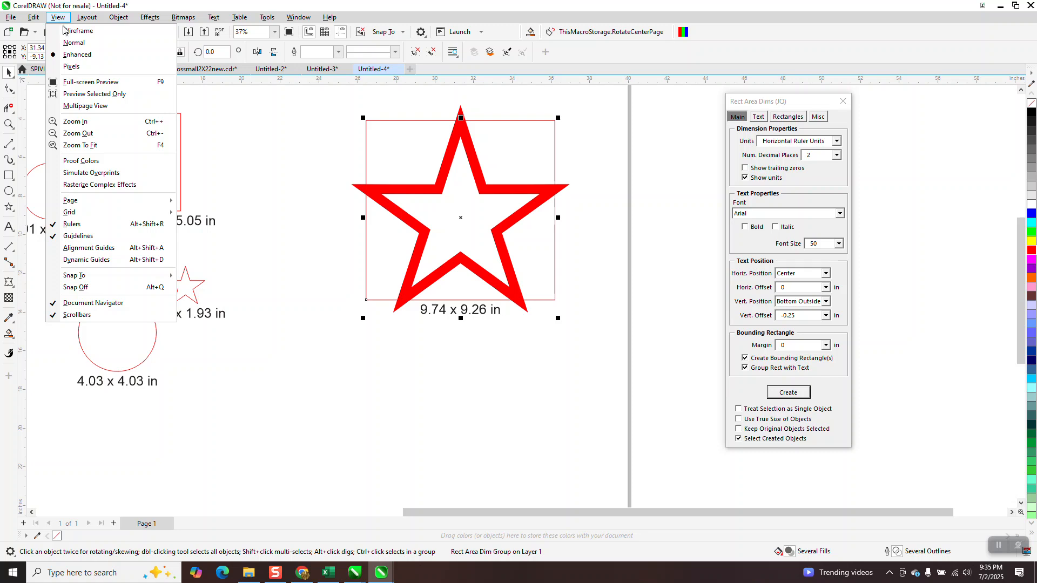
click(67, 31)
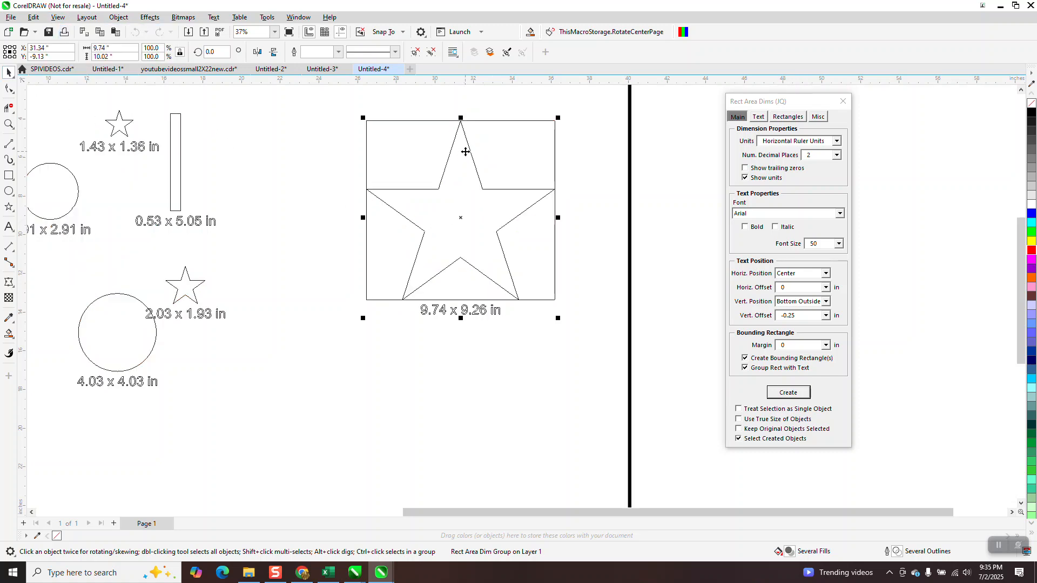
click(63, 18)
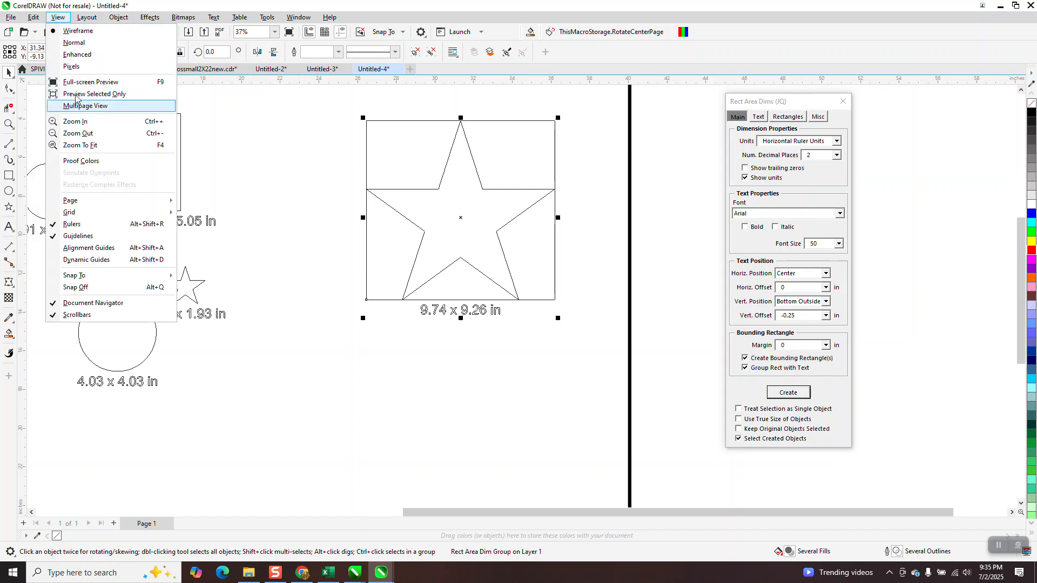
click(70, 55)
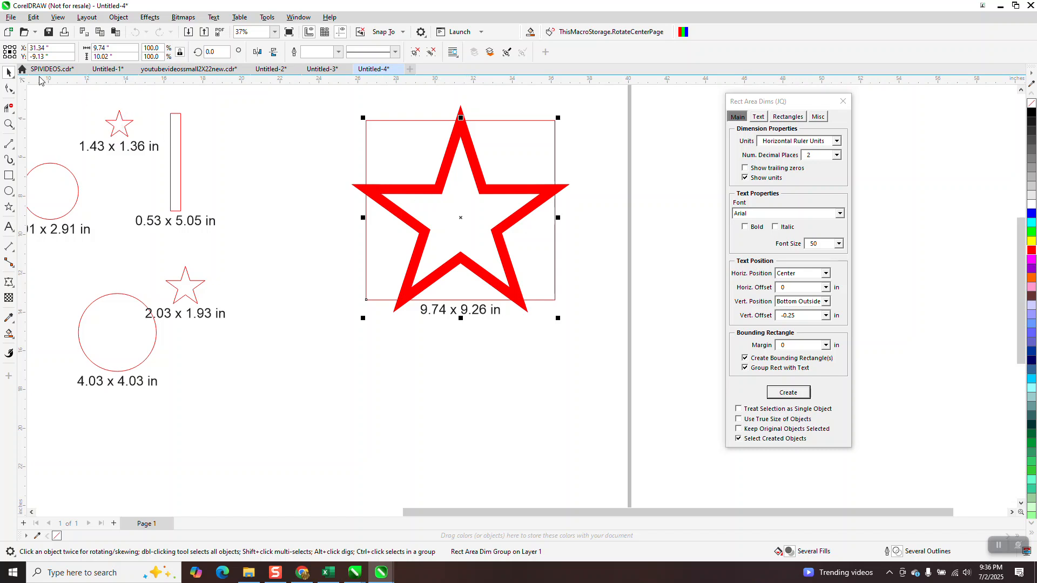
Delete the thick red star and its grouped bounding rectangle and size label
key(Escape)
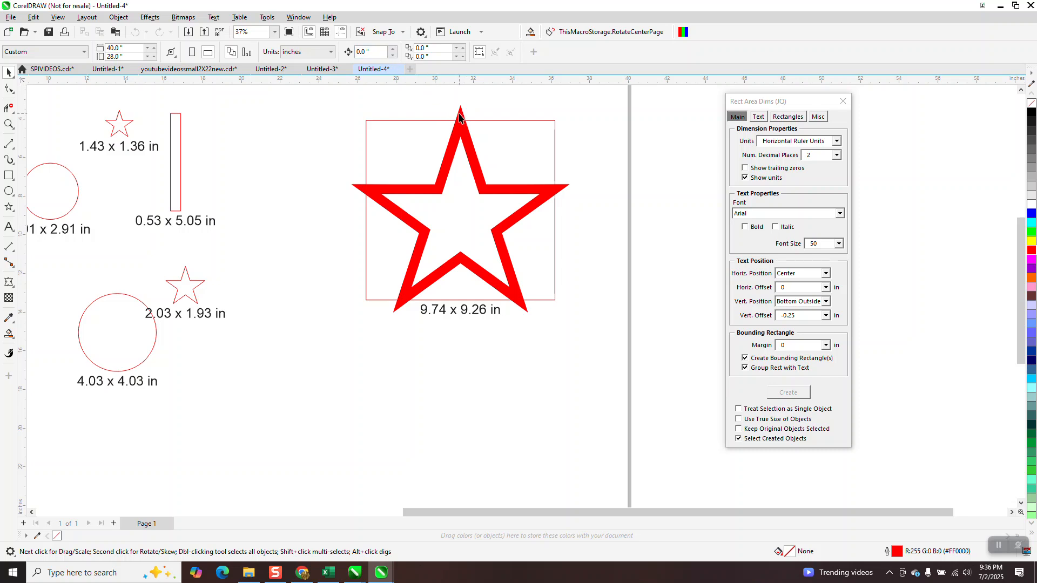
click(546, 186)
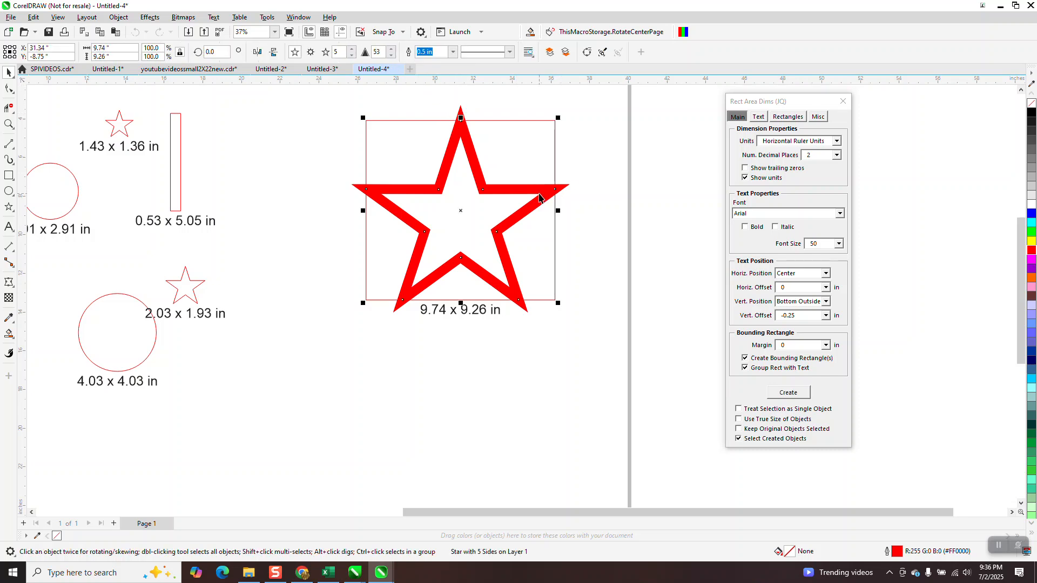
key(Delete)
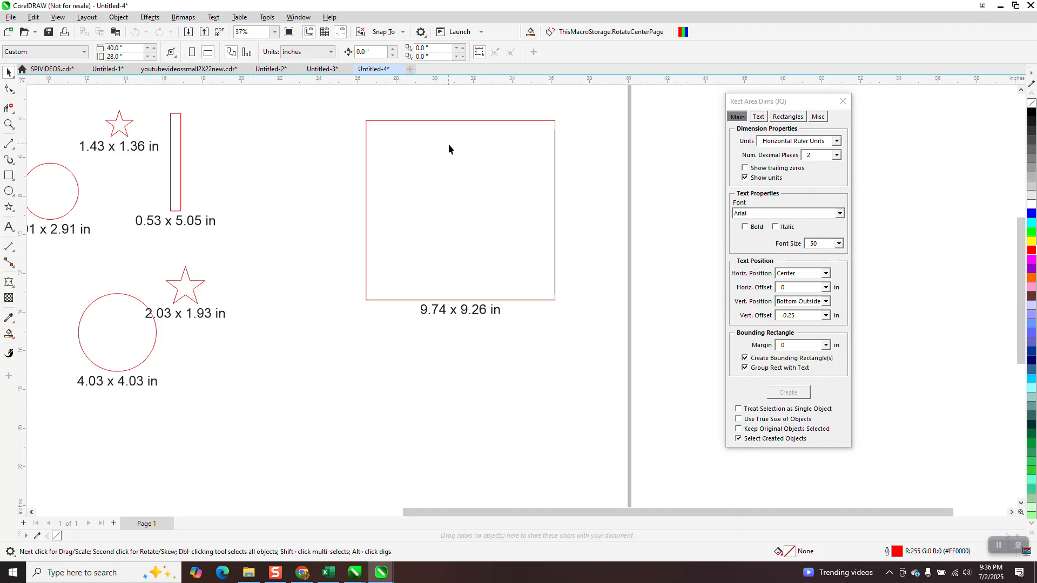
scroll(335, 135, down, 1)
click(431, 179)
key(Delete)
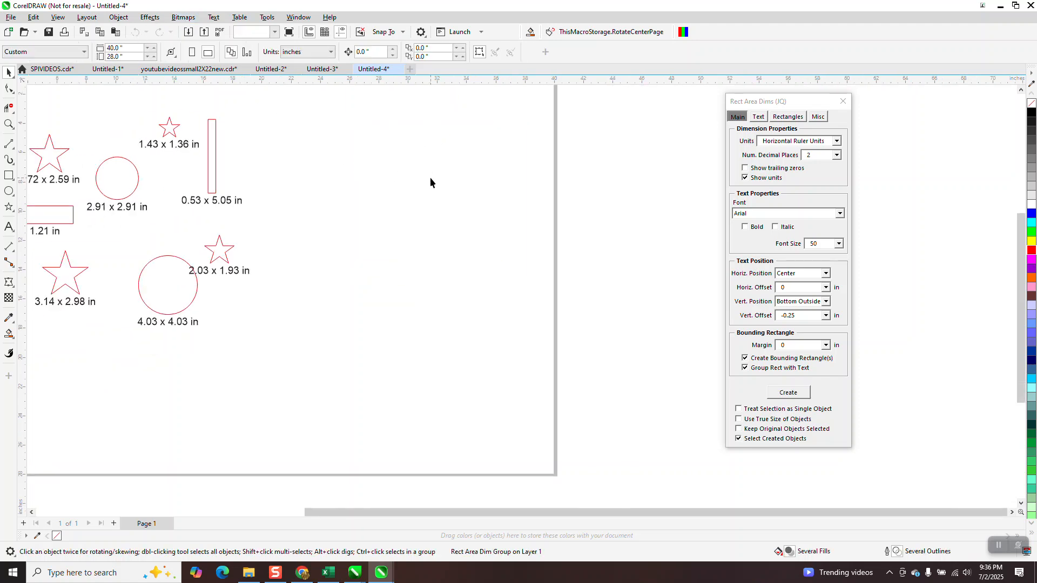
Draw a five-pointed star about 11.2 by 10.66 in on the page's empty right side with a 0.5 in outline
click(9, 207)
drag(482, 140, 435, 244)
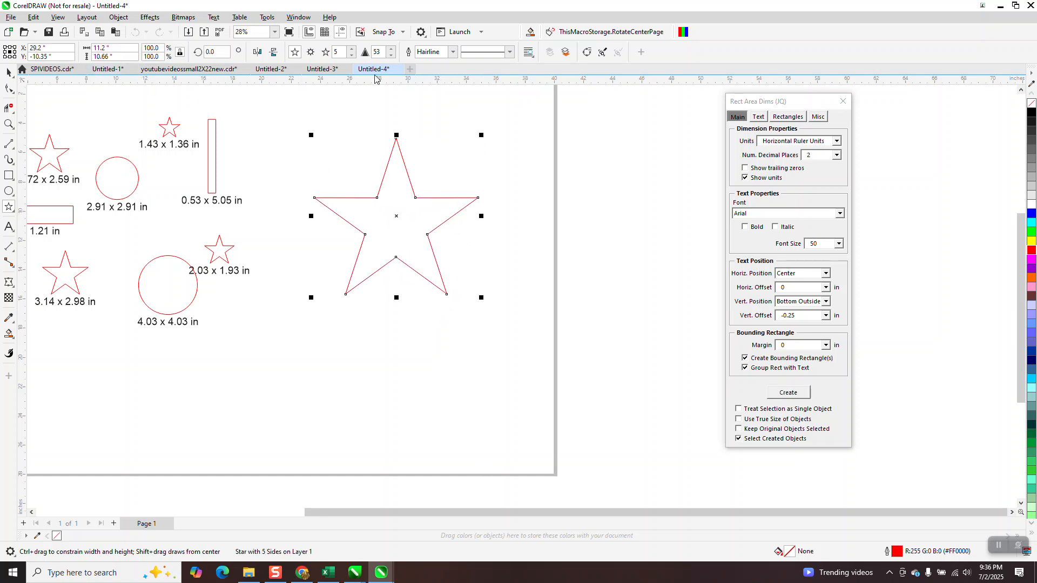
click(449, 53)
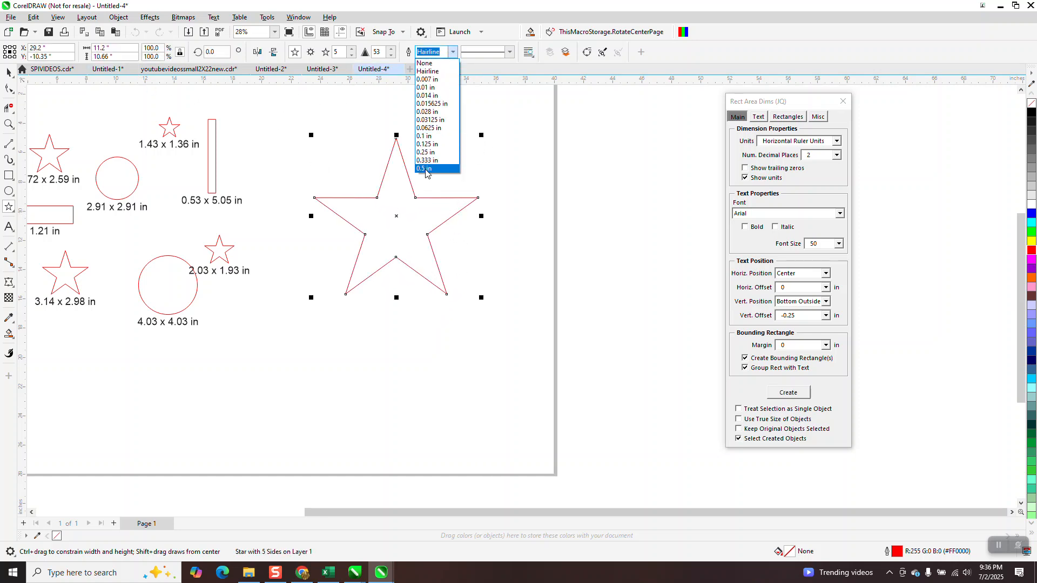
click(426, 169)
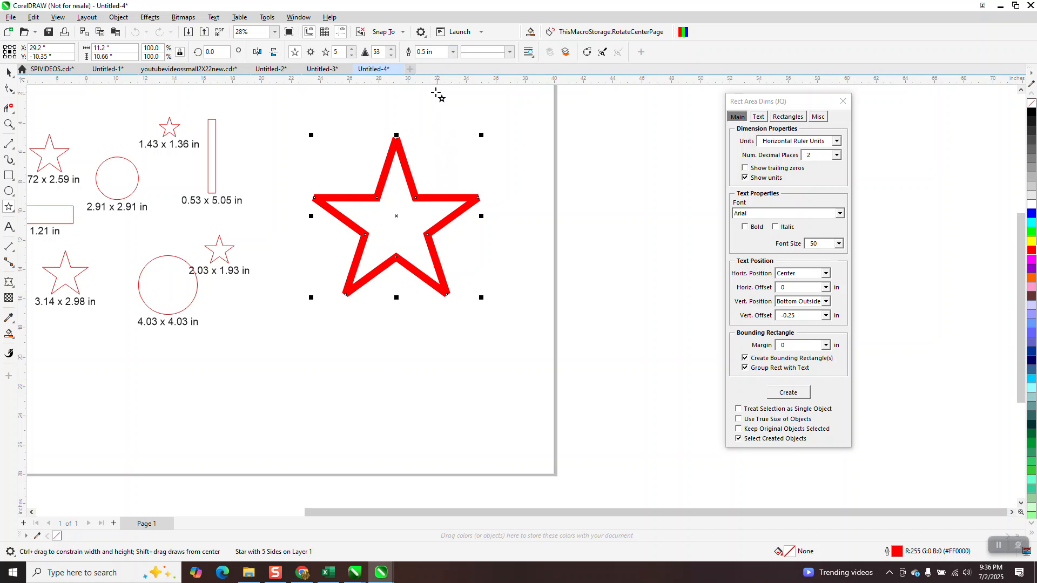
Set the large red star's outline miter limit to 5 degrees
key(F12)
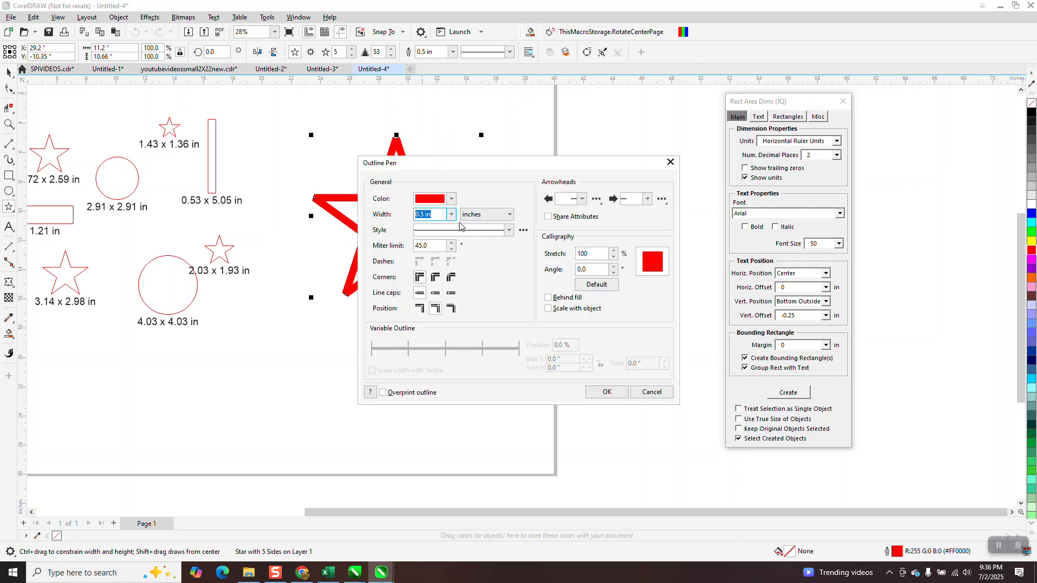
drag(431, 246, 377, 254)
text(5)
key(Return)
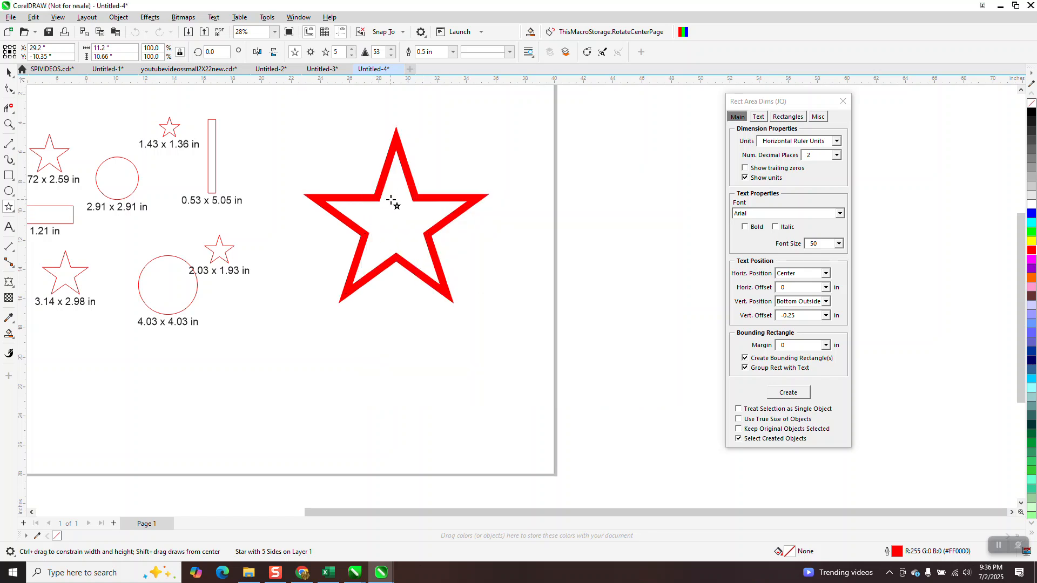
Enable Use True Size of Objects and generate the large star's size label grouped with its bounding rectangle
click(8, 72)
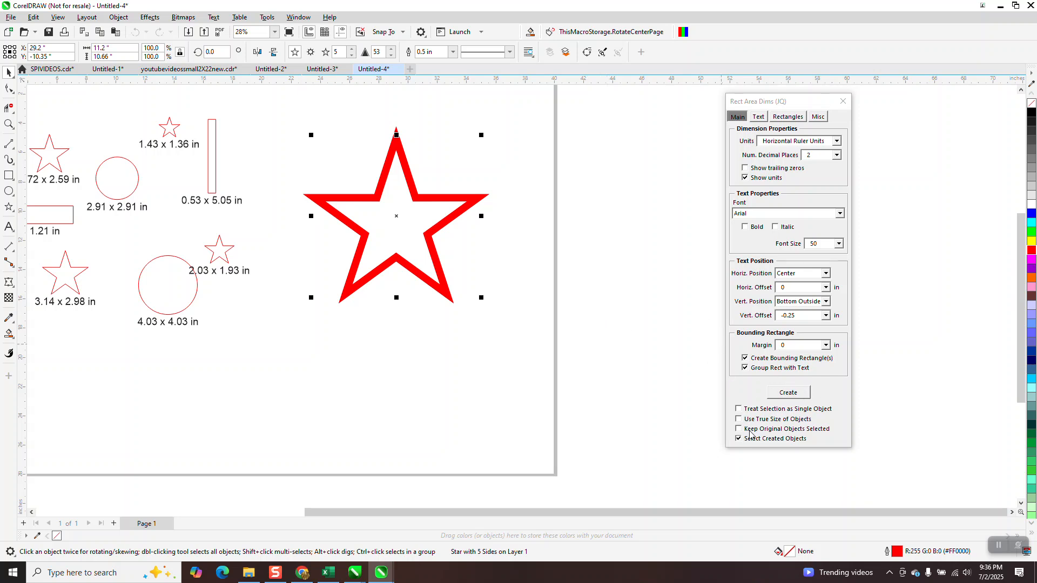
click(739, 419)
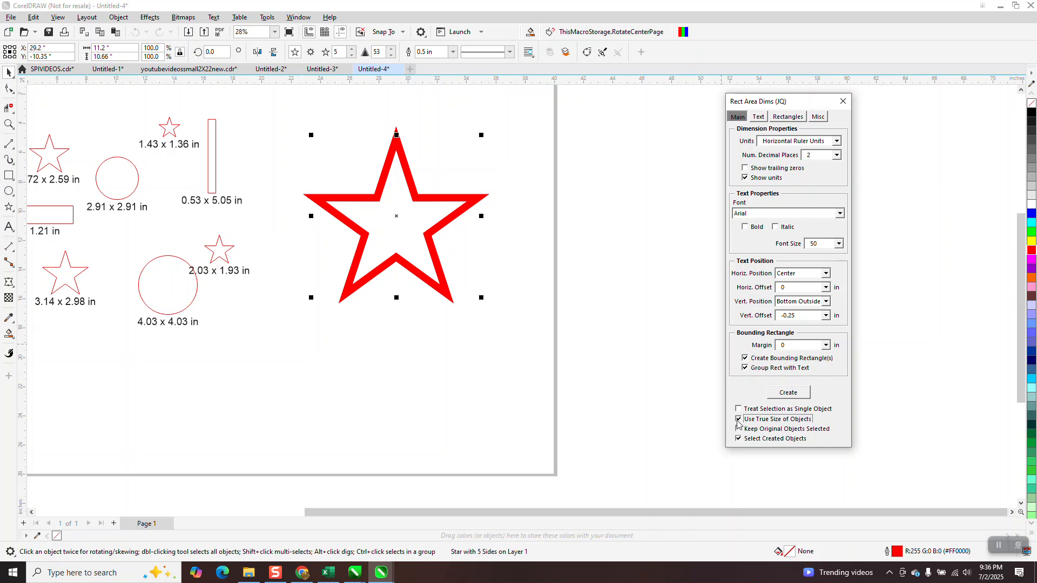
click(789, 393)
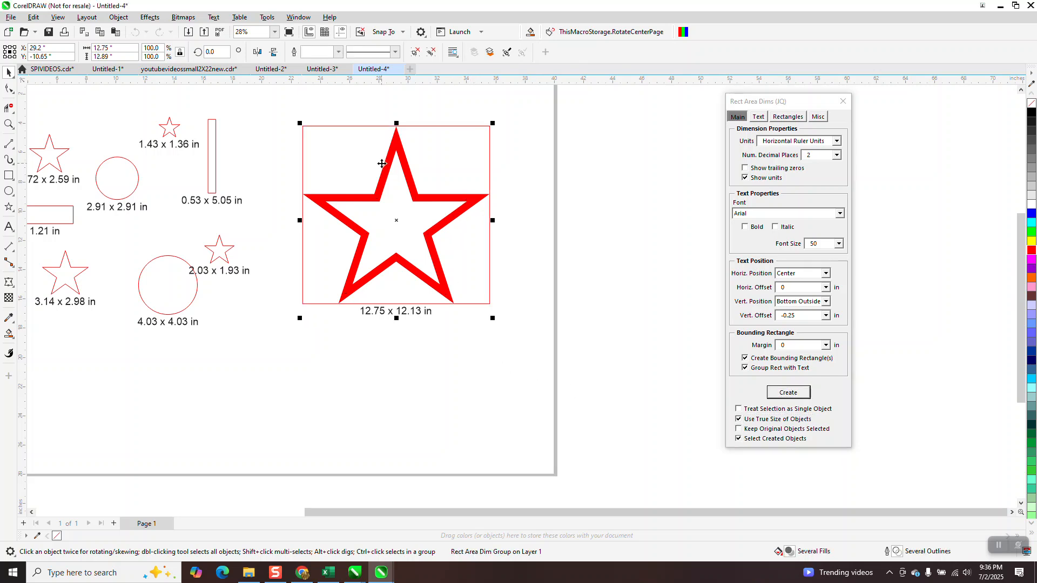
scroll(527, 210, down, 3)
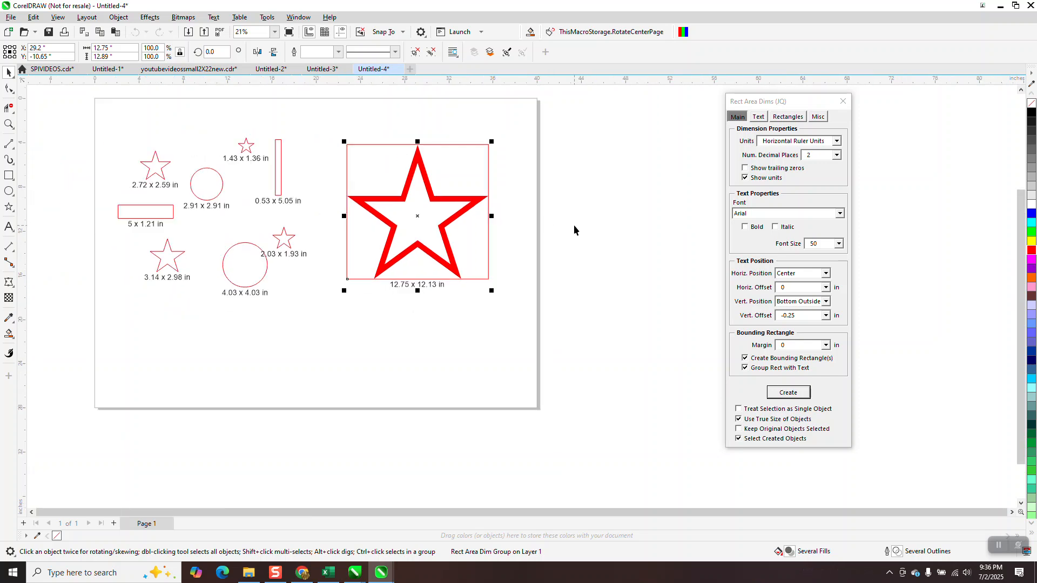
Move the tall narrow rectangle away from its size label, into the empty space beside the large star
click(8, 124)
drag(162, 140, 531, 300)
click(8, 71)
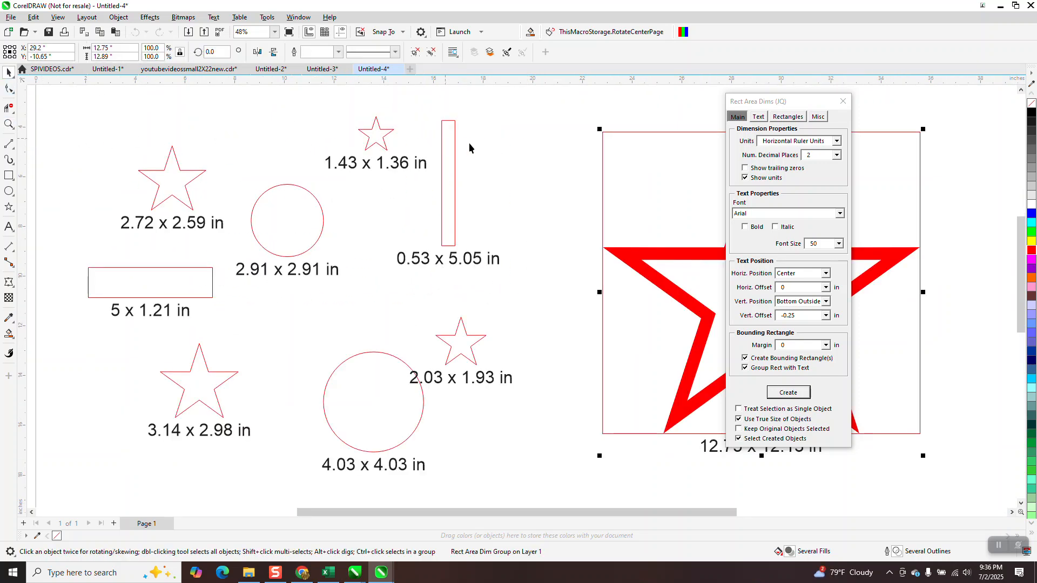
click(452, 167)
drag(448, 171, 545, 159)
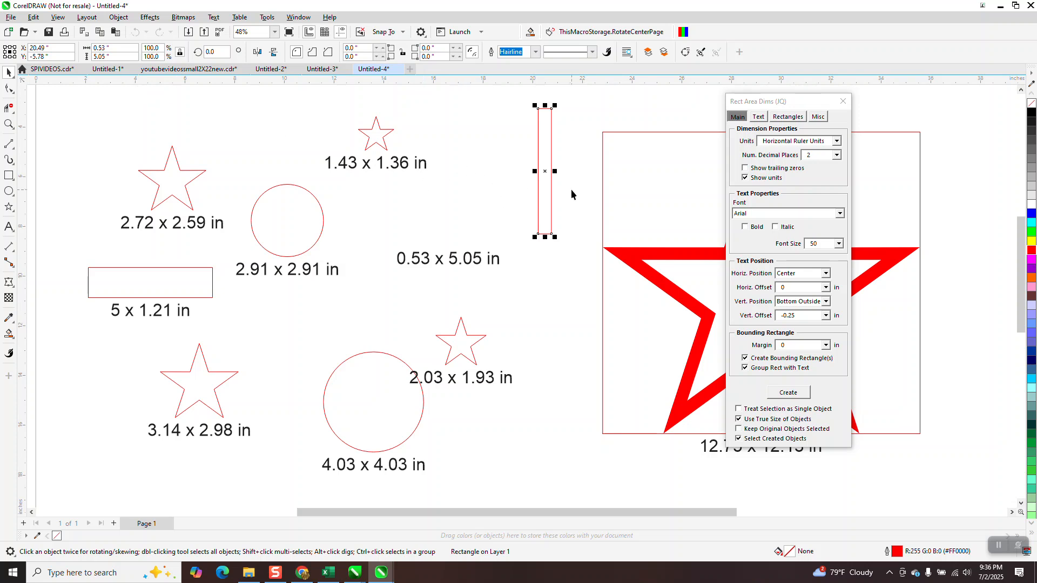
scroll(528, 173, down, 1)
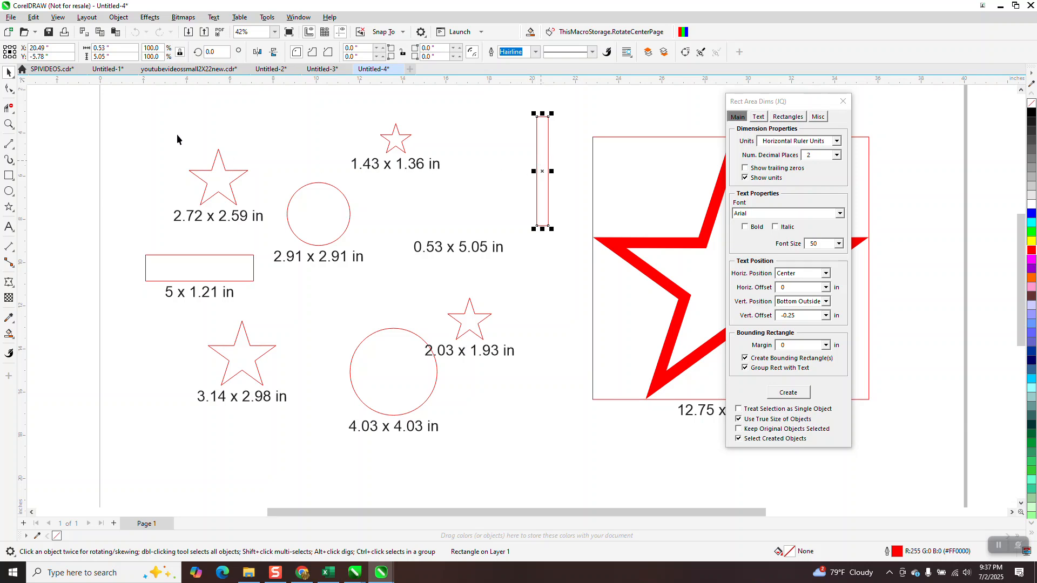
drag(128, 93, 574, 455)
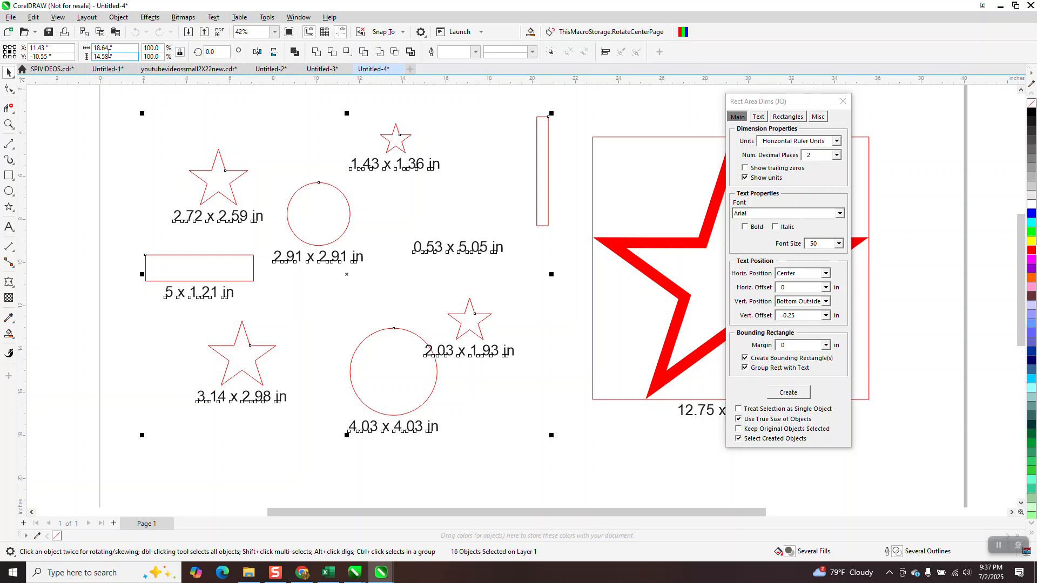
click(477, 147)
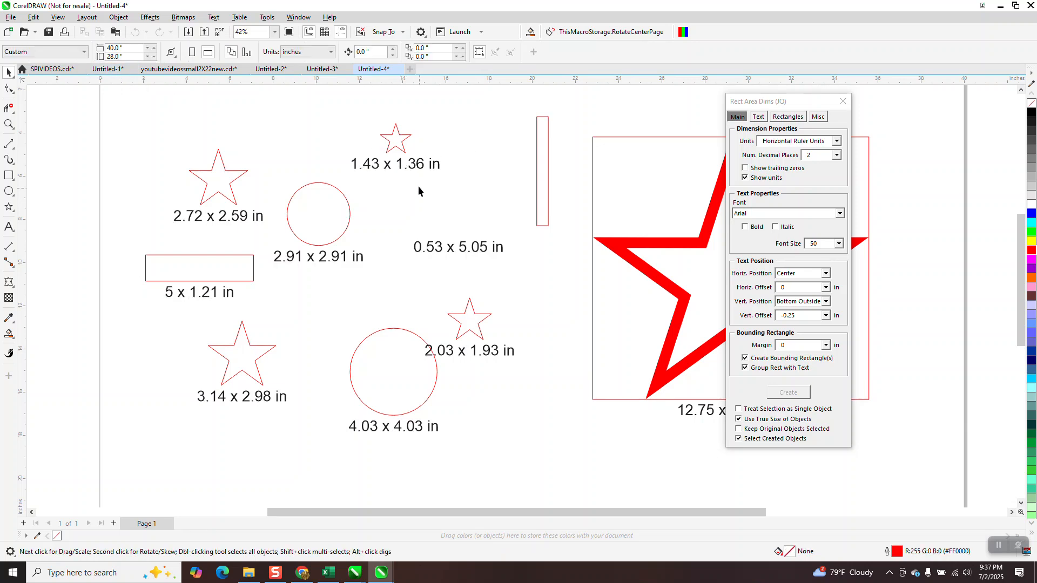
Delete the size labels of all eight small shapes, keeping the shapes and the large star's label
key(Delete)
click(446, 247)
key(Delete)
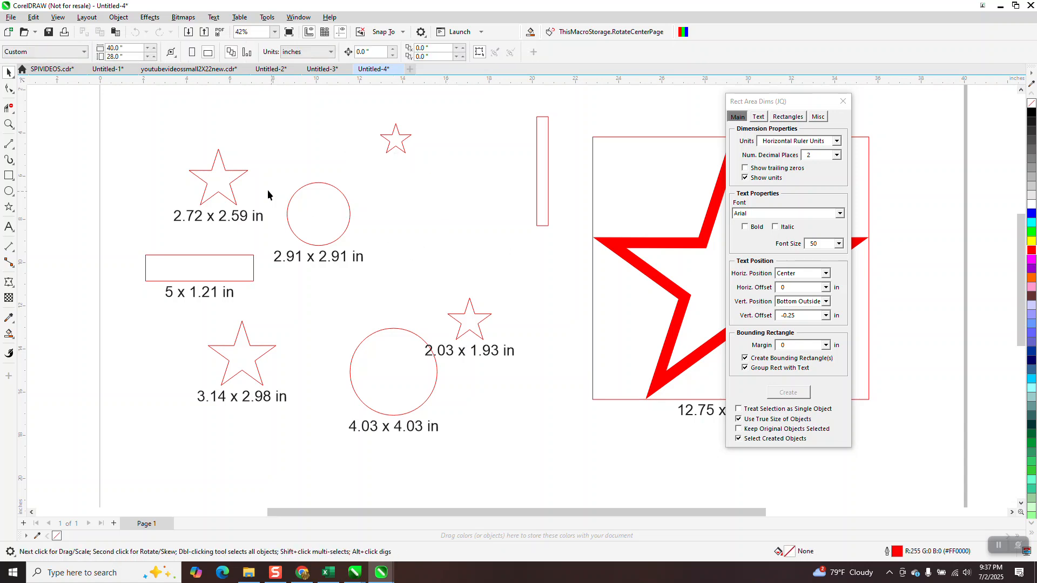
click(257, 211)
key(Delete)
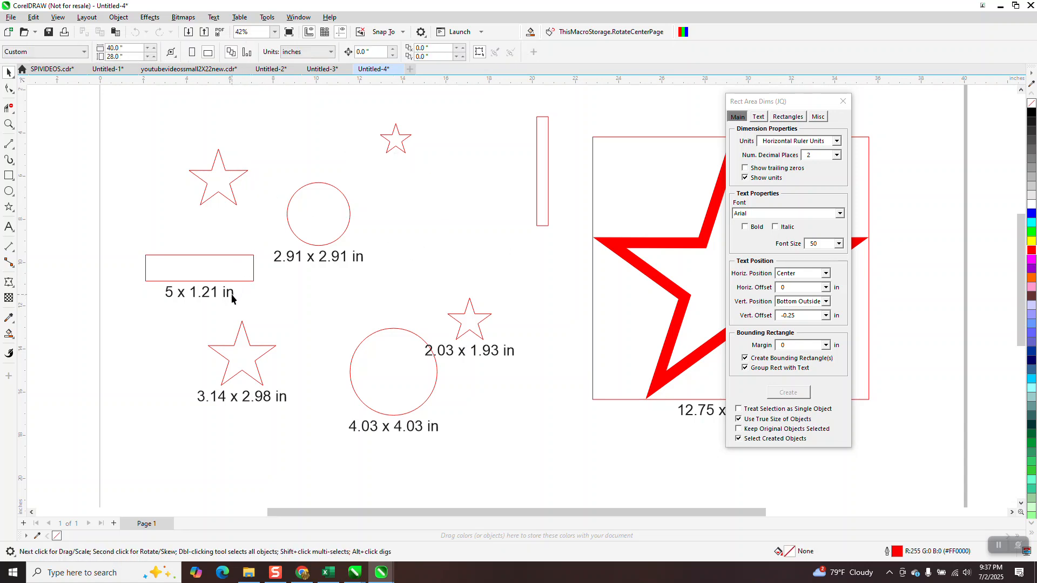
click(232, 297)
key(Delete)
click(289, 258)
key(Delete)
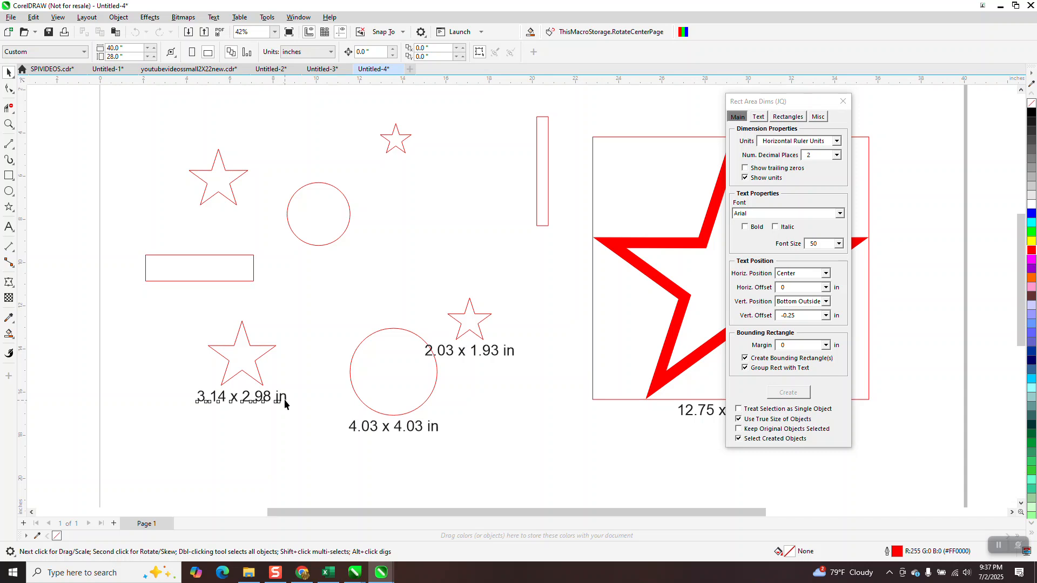
key(Delete)
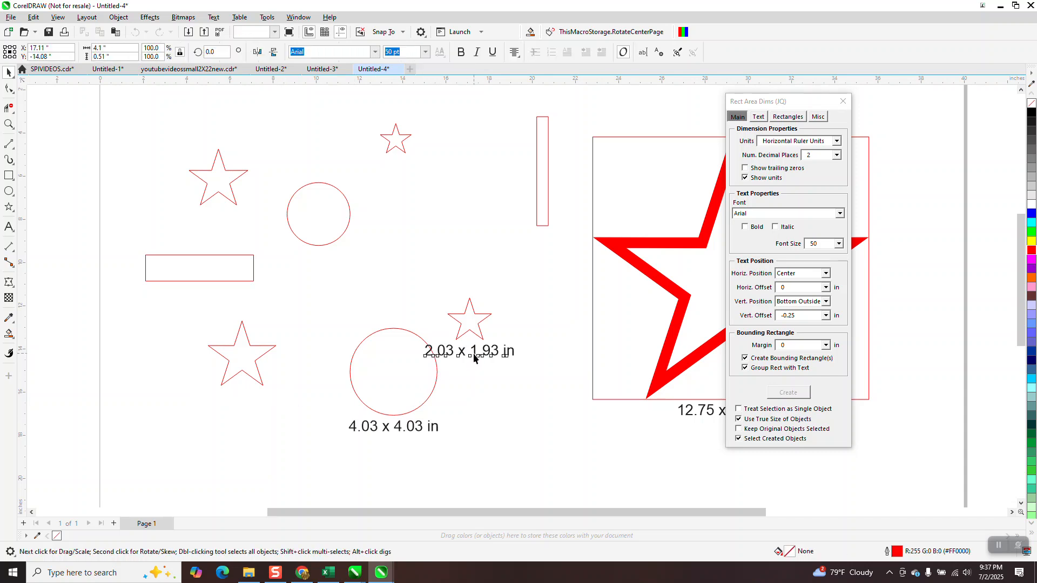
click(473, 358)
key(Delete)
click(417, 432)
key(Delete)
Generate size labels in the A Year Without Rain font with bounding rectangles for the eight small shapes, with Use True Size of Objects disabled
scroll(409, 383, down, 1)
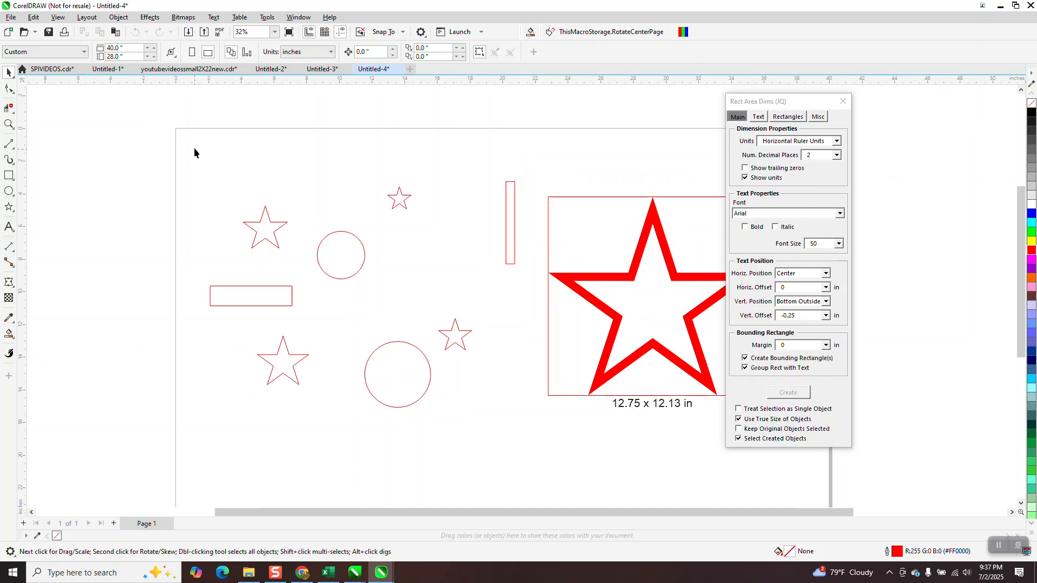
drag(243, 312, 534, 435)
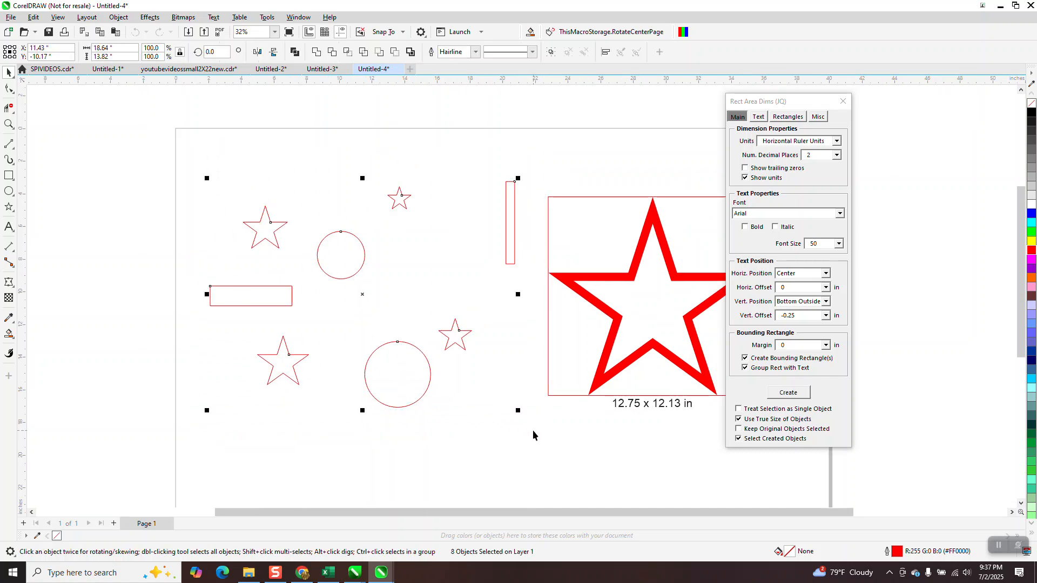
click(739, 419)
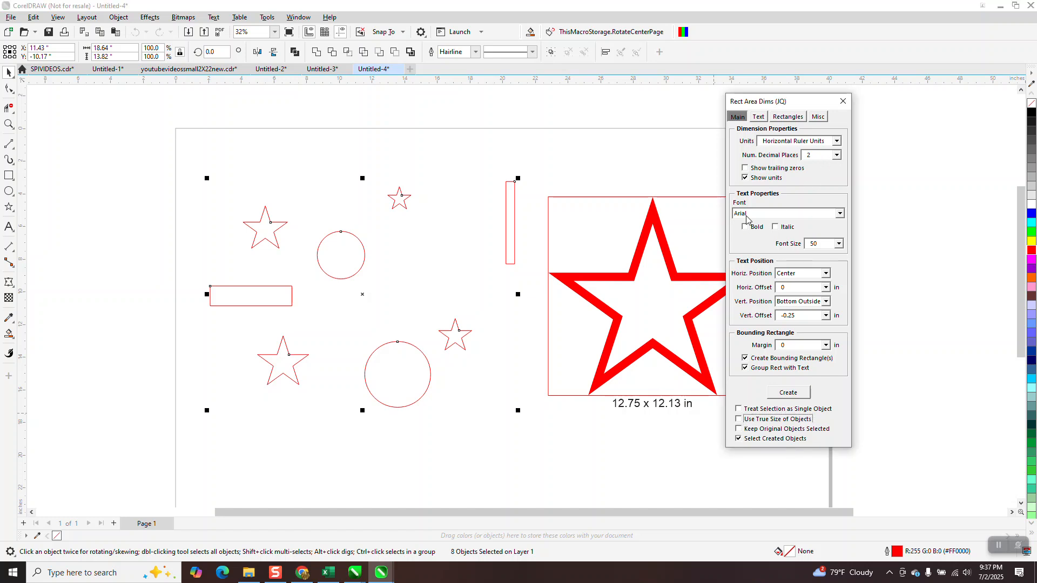
click(841, 214)
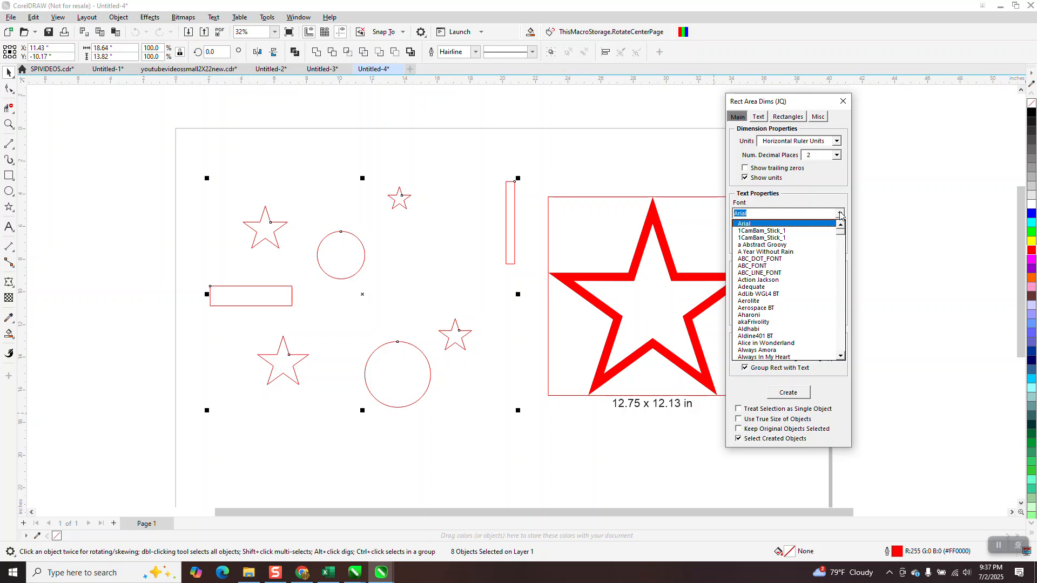
click(781, 252)
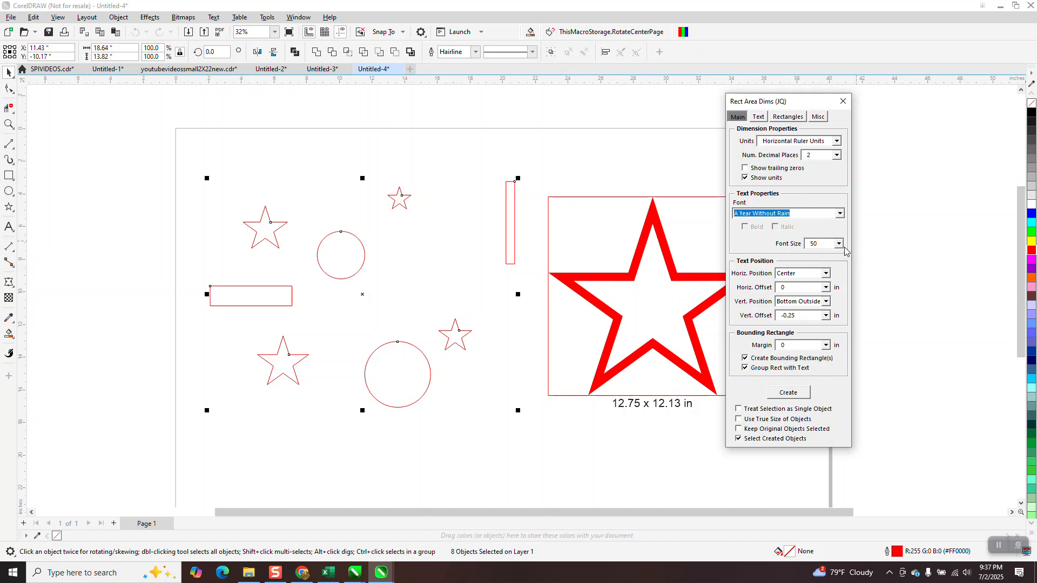
click(796, 395)
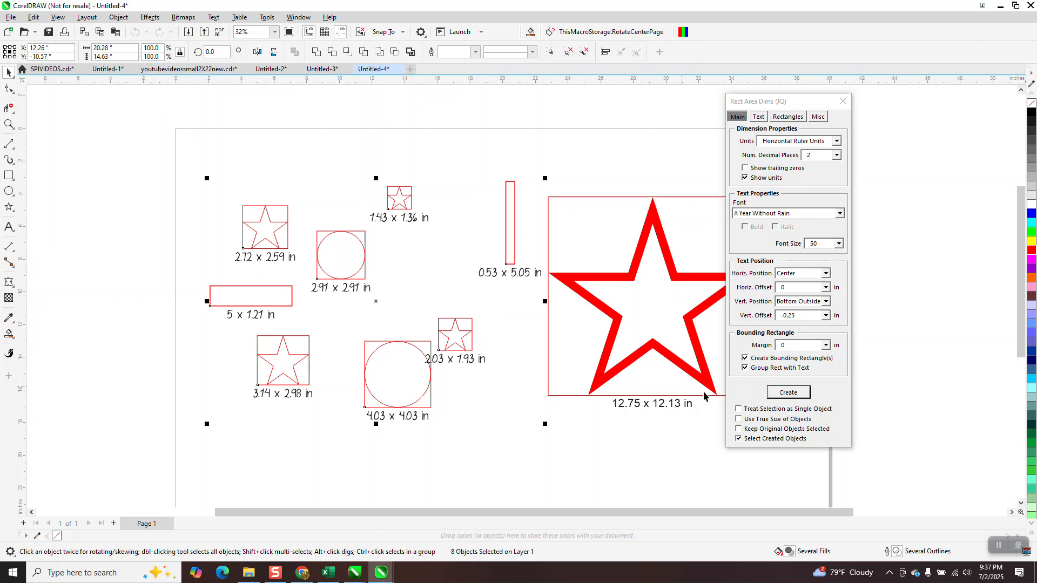
Disable Create Bounding Rectangle(s) and generate another set of size labels for the selected label-and-rectangle groups
click(745, 359)
click(784, 396)
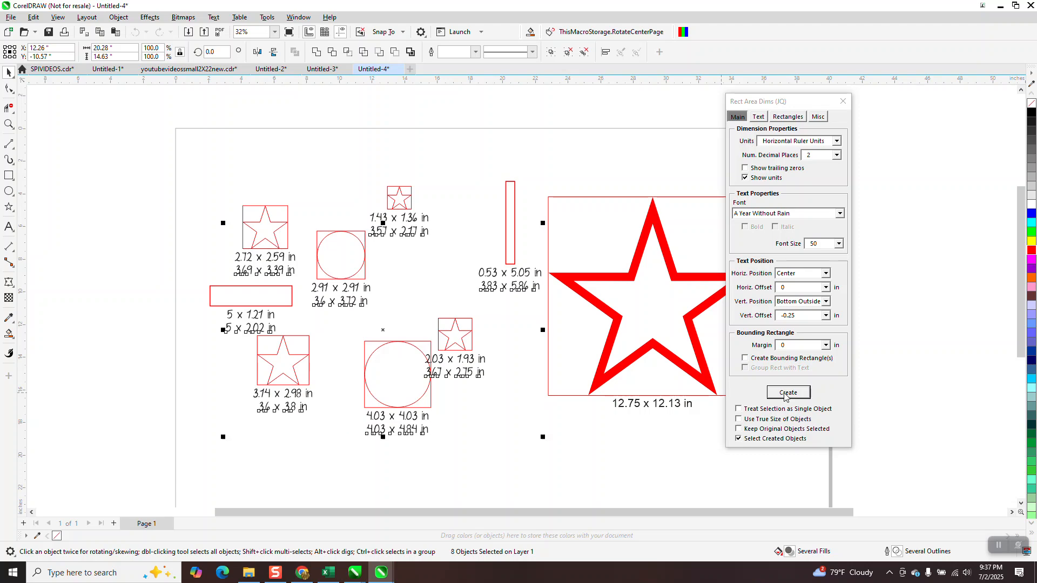
click(9, 124)
drag(567, 270, 675, 422)
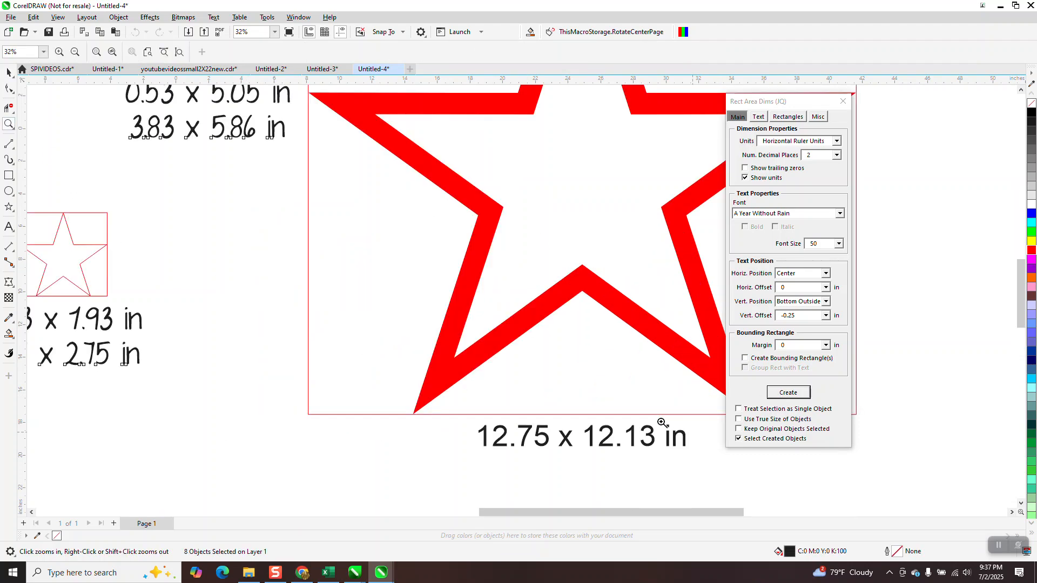
right_click(490, 352)
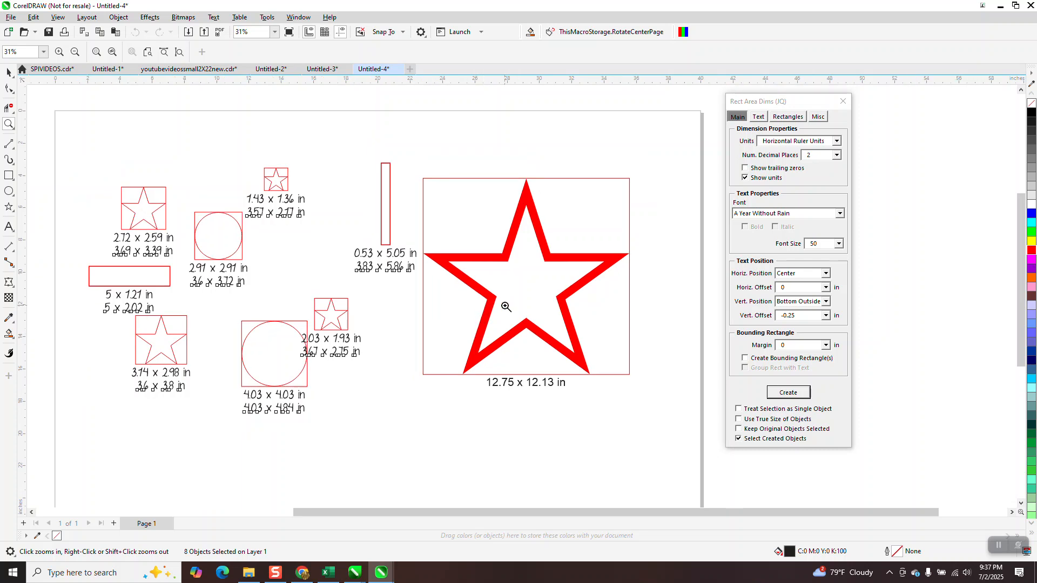